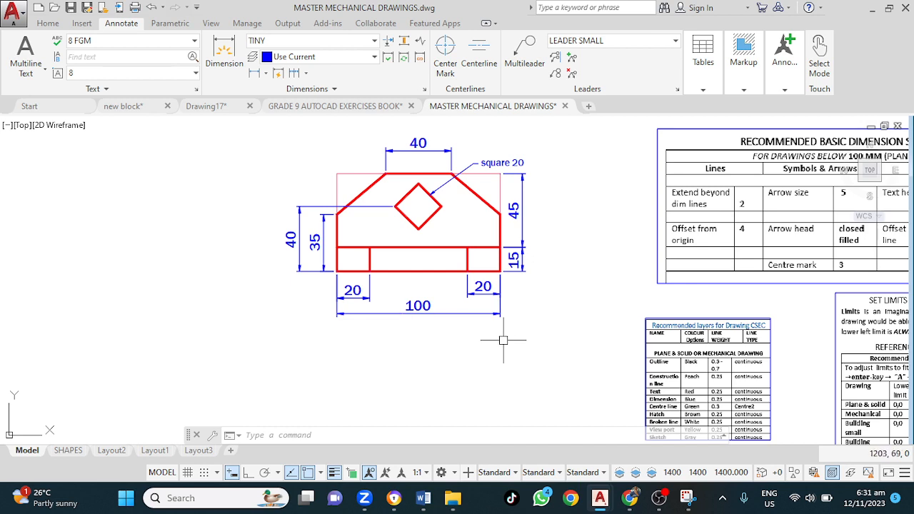
Examine the dimensioned 100 mm wide plate drawing and the recommended basic dimension settings table beside it
middle_click_drag(503, 337, 421, 345)
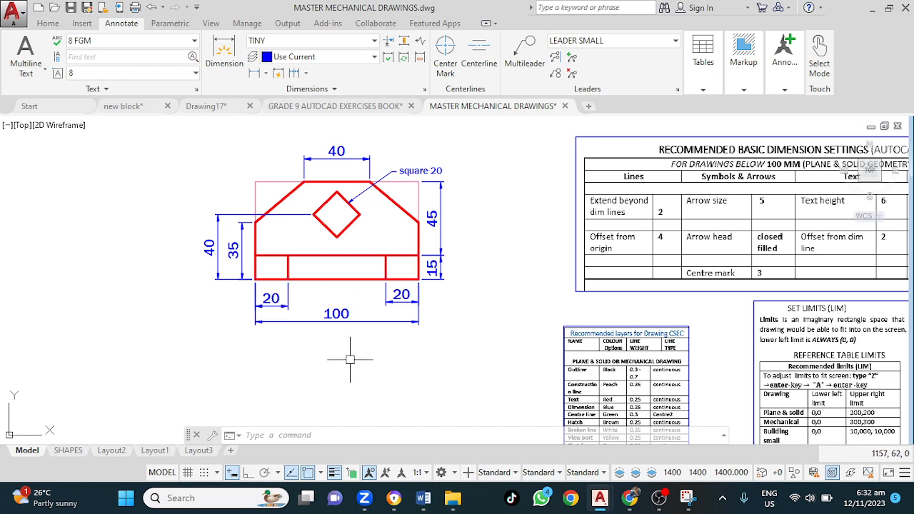
mouse_move(350, 359)
middle_mouse_down()
mouse_move(357, 336)
mouse_move(305, 406)
mouse_move(303, 350)
middle_mouse_up()
middle_click_drag(411, 329, 297, 294)
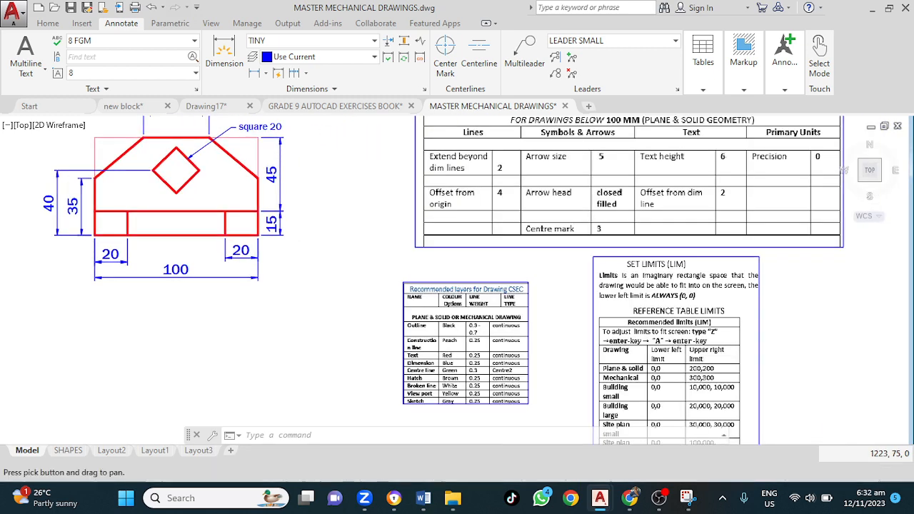
middle_click_drag(581, 271, 550, 287)
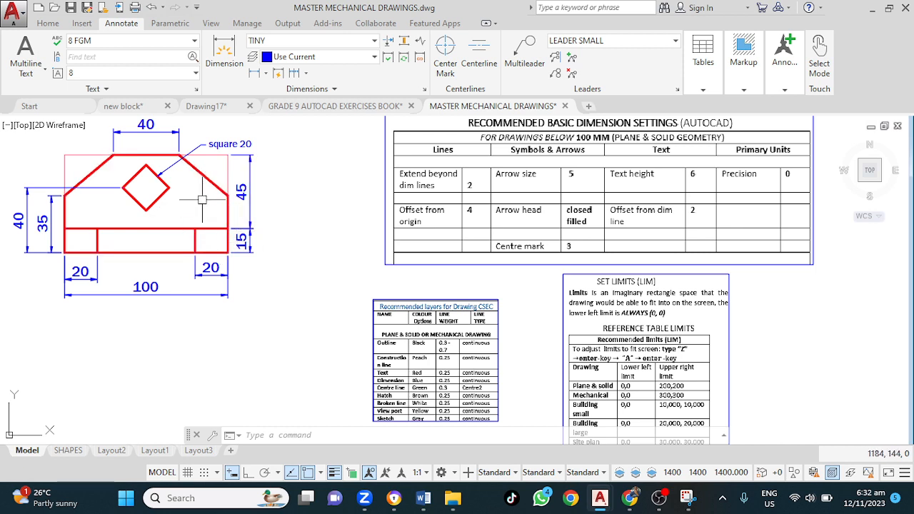
mouse_move(202, 200)
middle_mouse_down()
mouse_move(306, 211)
mouse_move(373, 233)
middle_mouse_up()
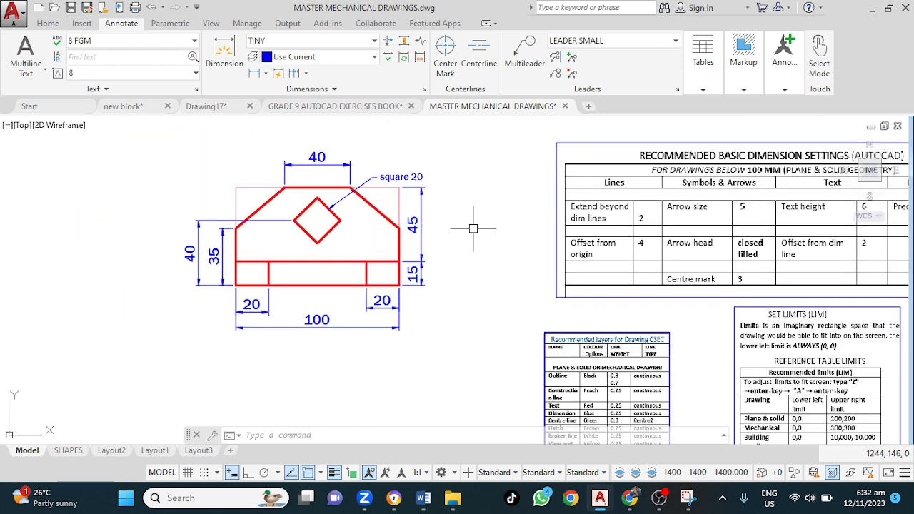
mouse_move(473, 229)
middle_mouse_down()
mouse_move(443, 212)
mouse_move(361, 213)
middle_mouse_up()
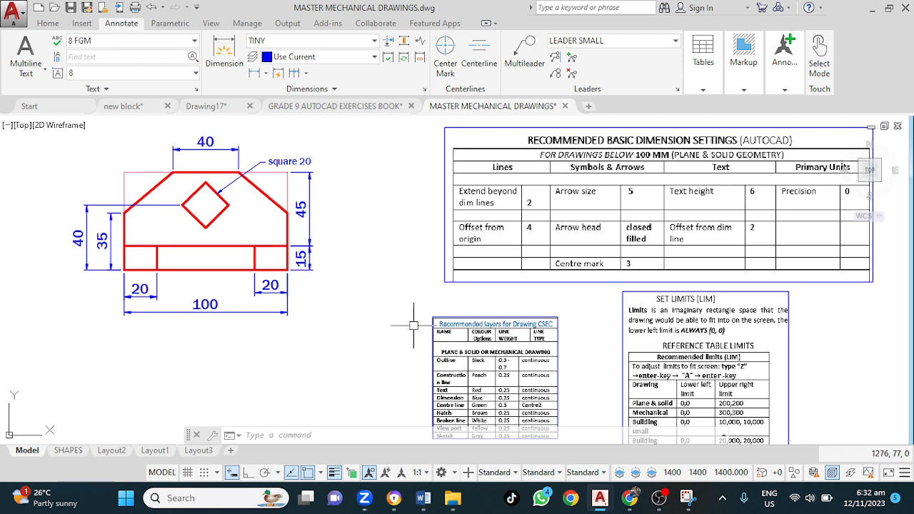
middle_click_drag(412, 324, 303, 335)
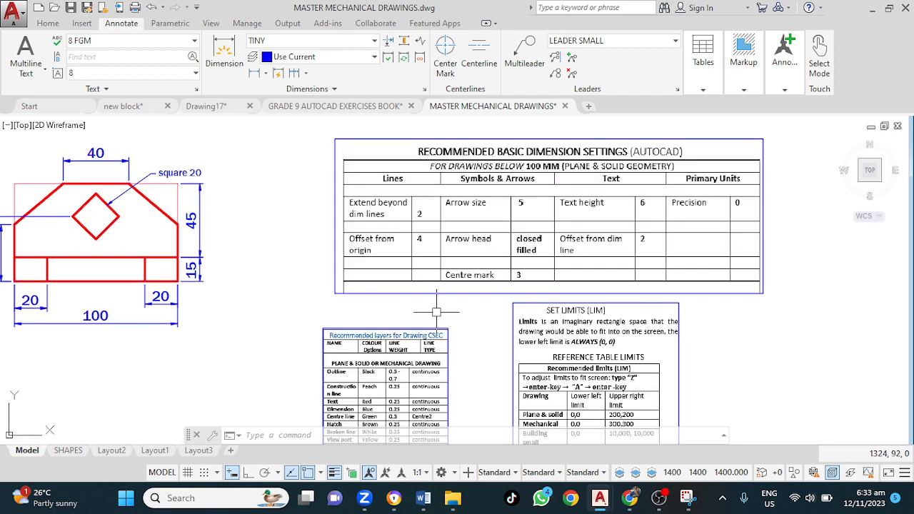
scroll(508, 274, "down", 1)
scroll(504, 274, "up", 1)
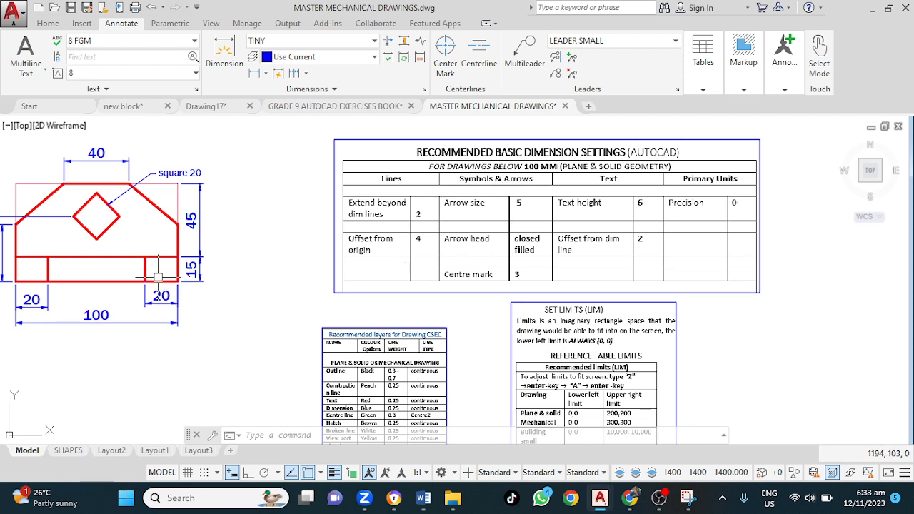
Examine the recommended layers table and the reference table of drawing limits, and return to the dimensioned plate drawing
scroll(483, 357, "up", 2)
middle_click_drag(484, 357, 516, 254)
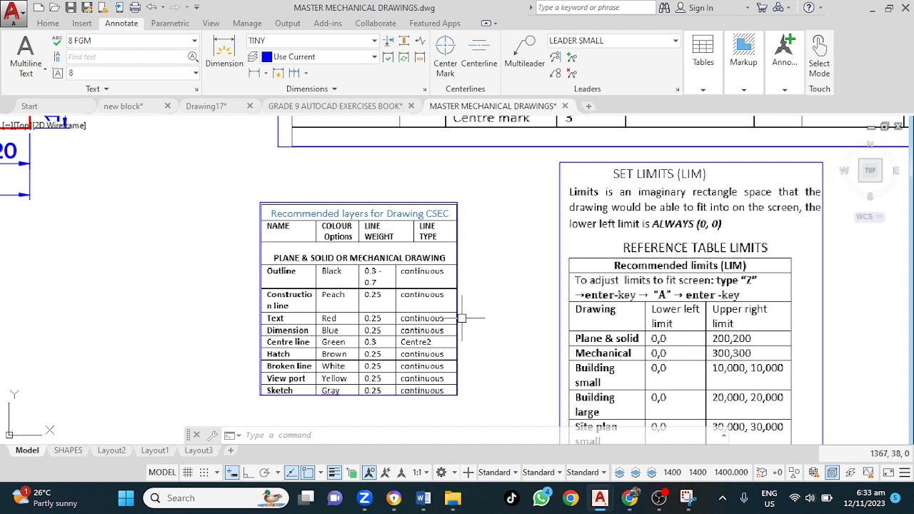
middle_click_drag(497, 326, 308, 316)
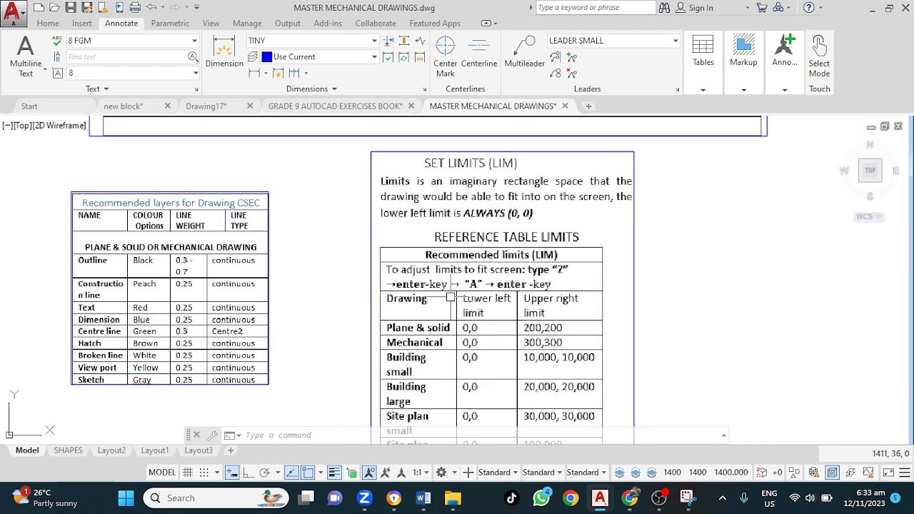
scroll(478, 275, "down", 2)
scroll(476, 283, "up", 4)
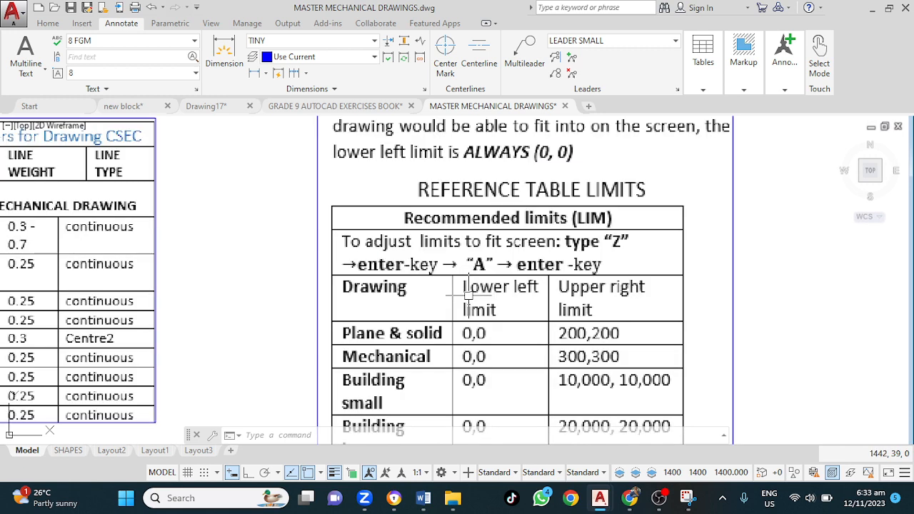
scroll(467, 295, "down", 2)
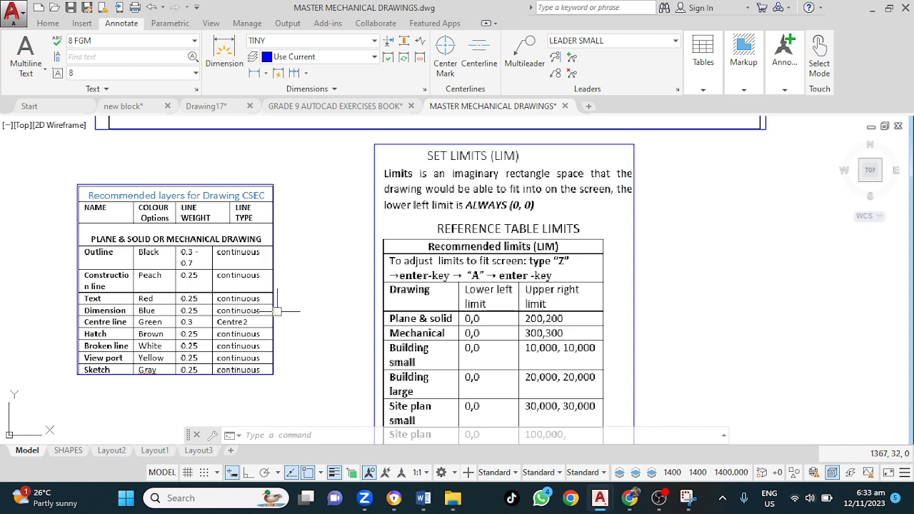
scroll(303, 296, "down", 2)
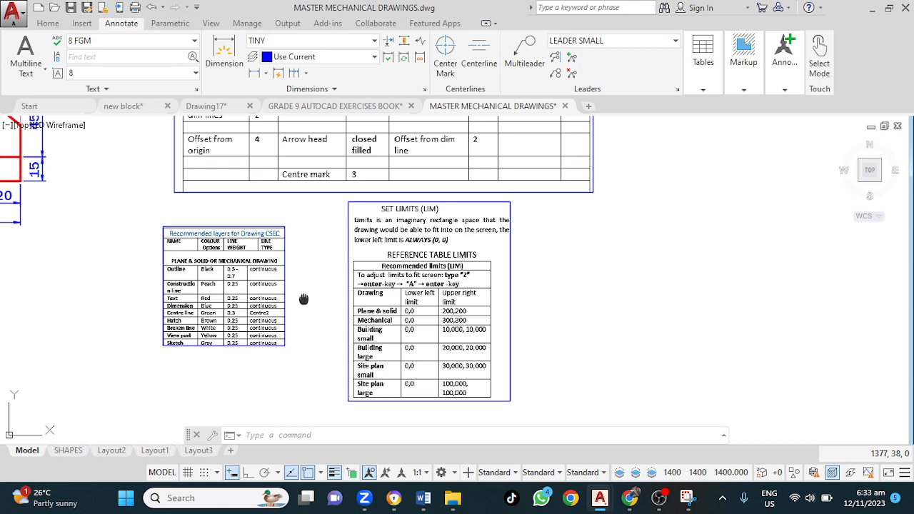
mouse_move(304, 300)
middle_mouse_down()
mouse_move(377, 340)
mouse_move(445, 351)
middle_mouse_up()
mouse_move(280, 306)
middle_mouse_down()
mouse_move(503, 338)
mouse_move(516, 334)
mouse_move(475, 245)
mouse_move(502, 257)
middle_mouse_up()
middle_click_drag(449, 288, 424, 357)
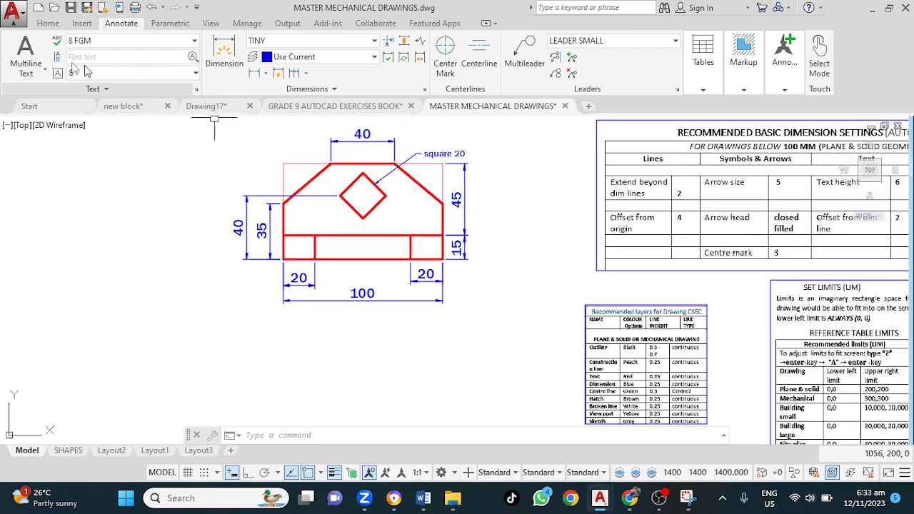
Make CONST 2 the current layer
left_click(48, 23)
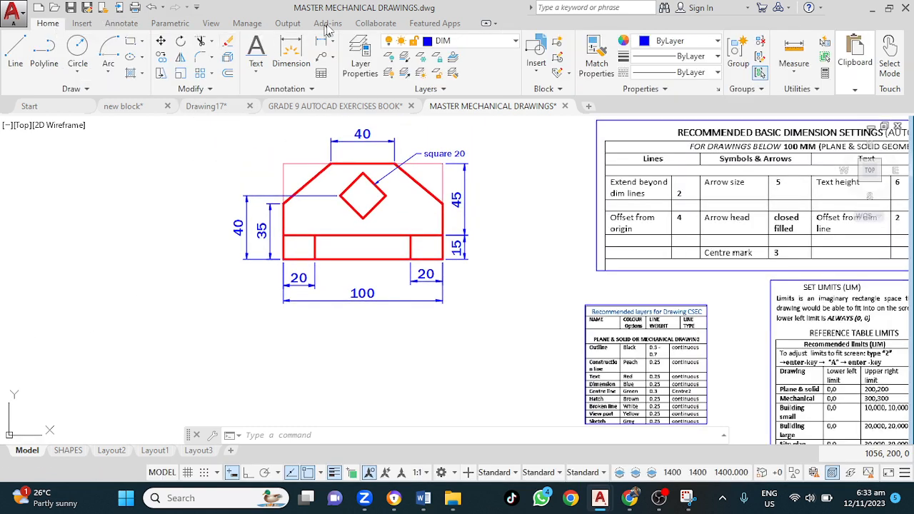
left_click(464, 44)
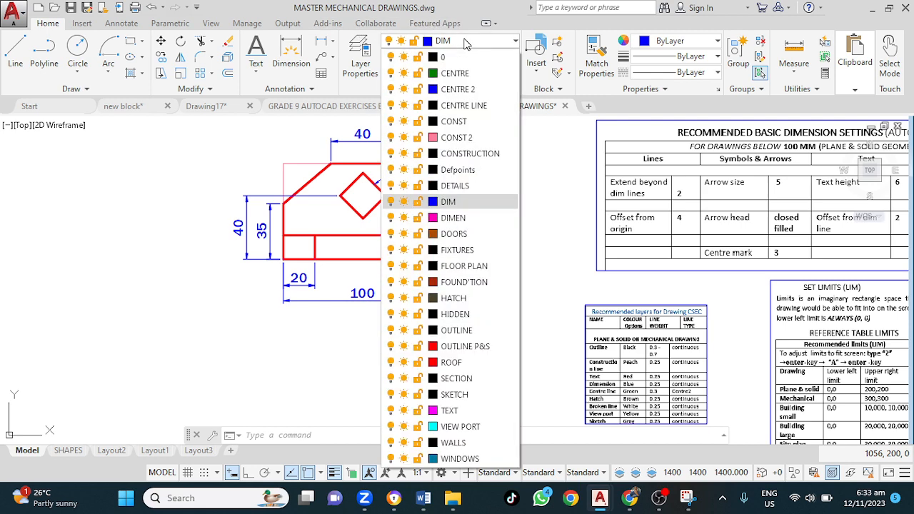
left_click(461, 138)
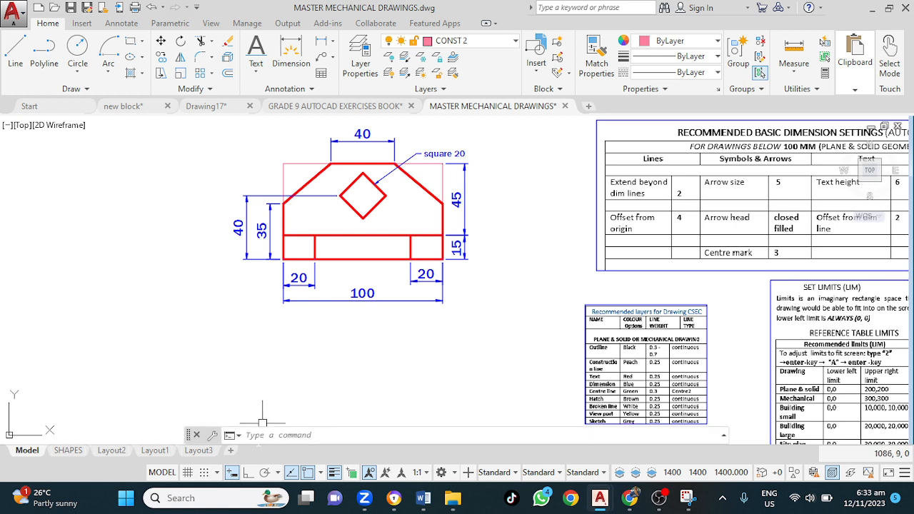
Draw a 100 by 60 construction rectangle in the empty space below the dimensioned plate drawing
left_click(130, 44)
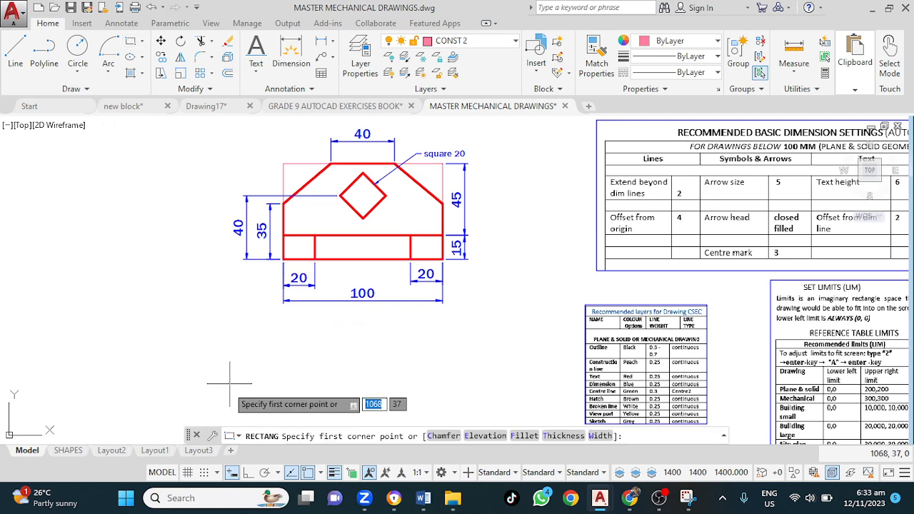
mouse_move(222, 392)
middle_mouse_down()
mouse_move(229, 302)
mouse_move(425, 424)
middle_mouse_up()
middle_click_drag(387, 388, 287, 341)
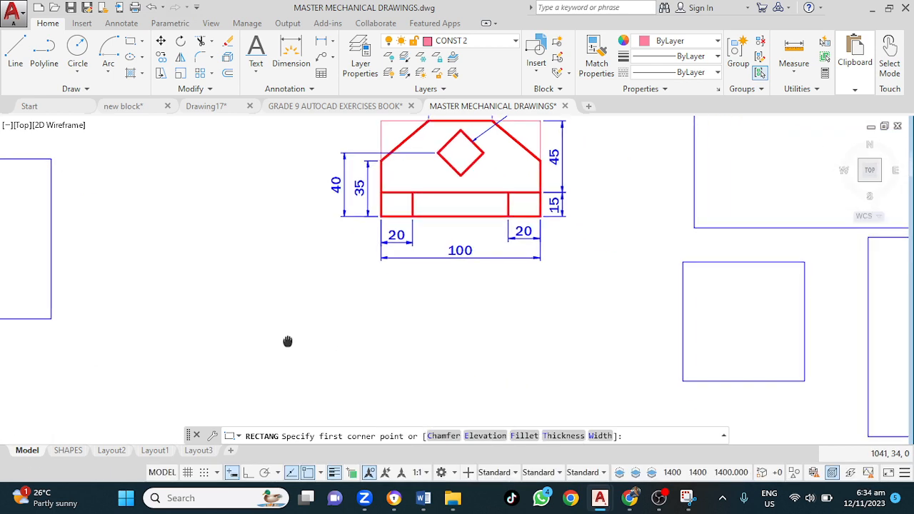
left_click(309, 406)
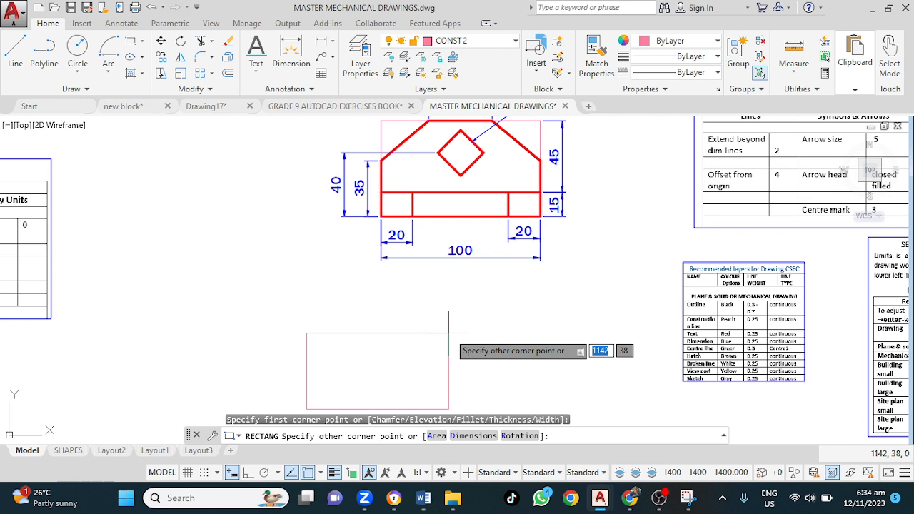
type("@")
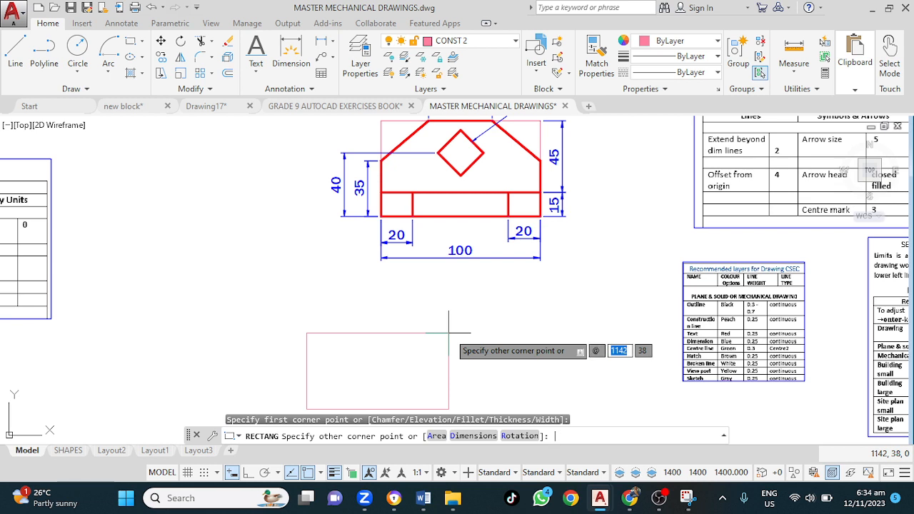
type("10")
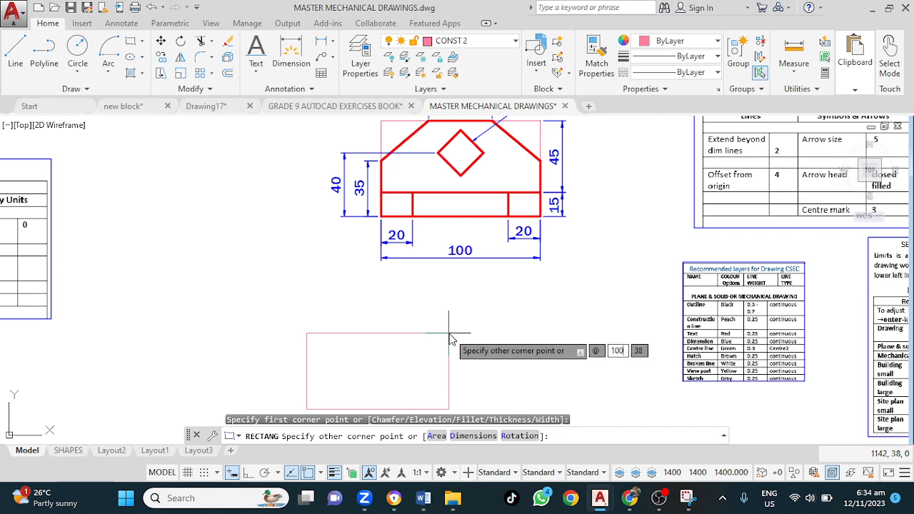
type("0")
key("Tab")
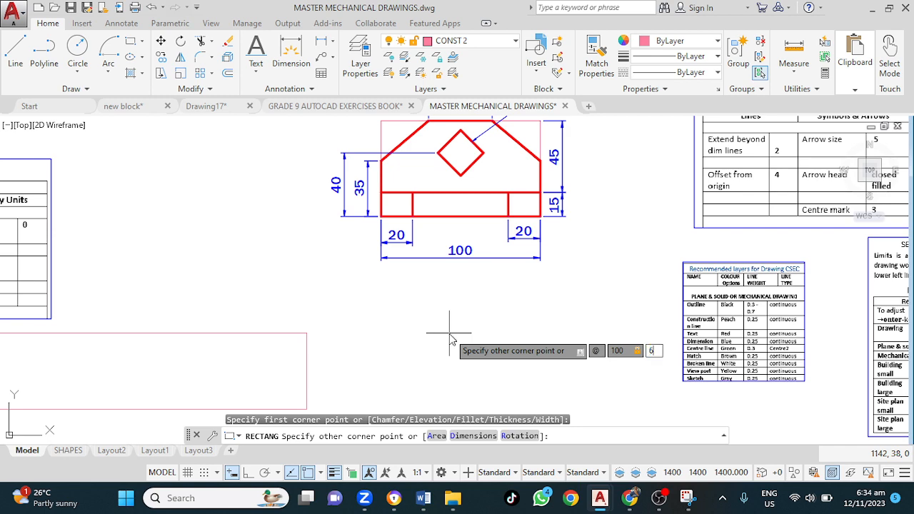
type("60")
key("Return")
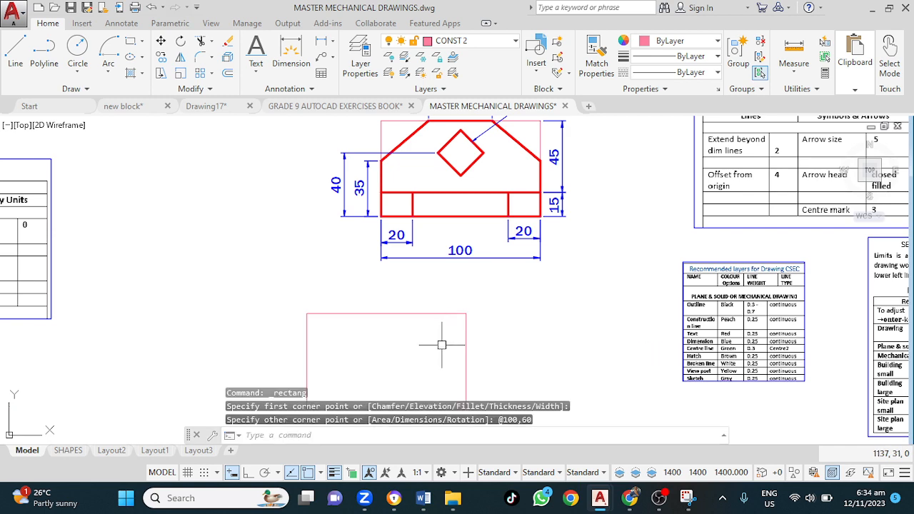
Move the new construction rectangle down and to the left, into the open area well below the plate drawing
mouse_move(441, 346)
middle_mouse_down()
mouse_move(445, 295)
mouse_move(309, 339)
mouse_move(268, 335)
mouse_move(288, 347)
mouse_move(342, 336)
mouse_move(457, 365)
mouse_move(528, 342)
middle_mouse_up()
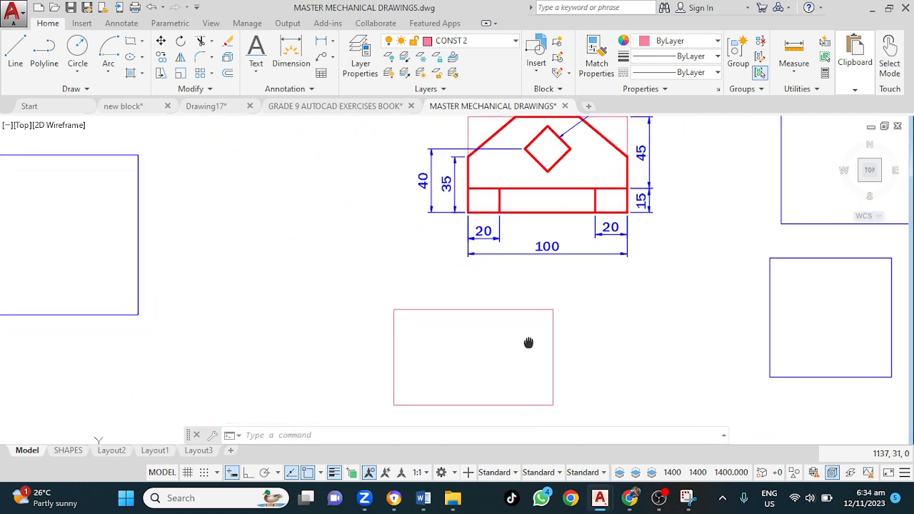
left_click(464, 308)
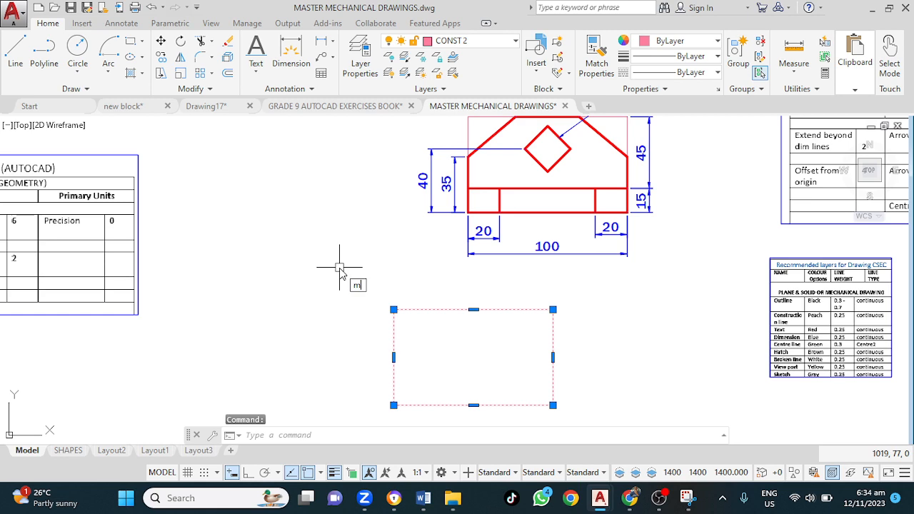
key("Return")
left_click(489, 325)
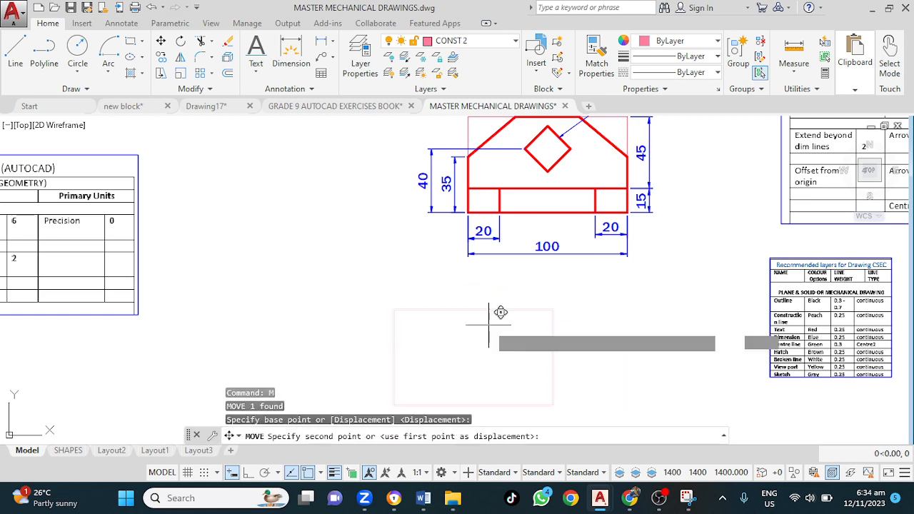
middle_click_drag(310, 179, 339, 287)
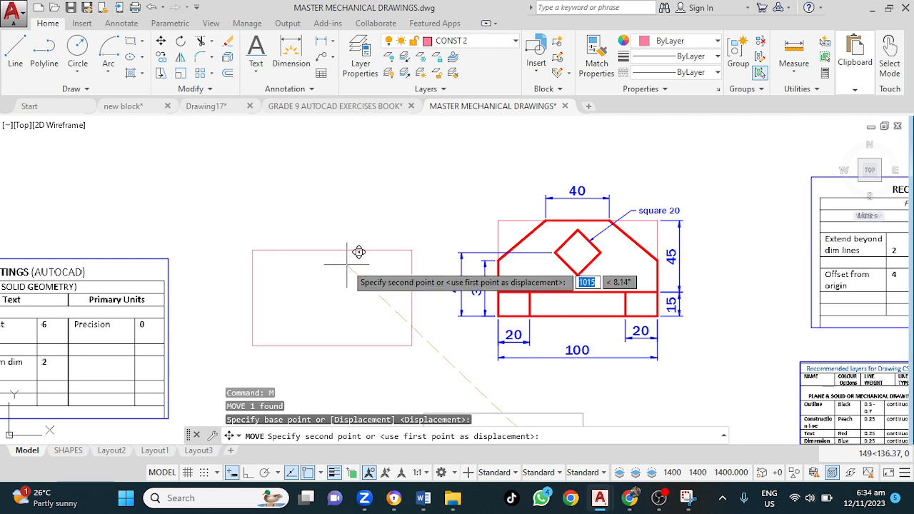
mouse_move(359, 252)
middle_mouse_down()
mouse_move(193, 271)
mouse_move(204, 247)
mouse_move(163, 257)
mouse_move(214, 255)
mouse_move(286, 208)
mouse_move(285, 183)
middle_mouse_up()
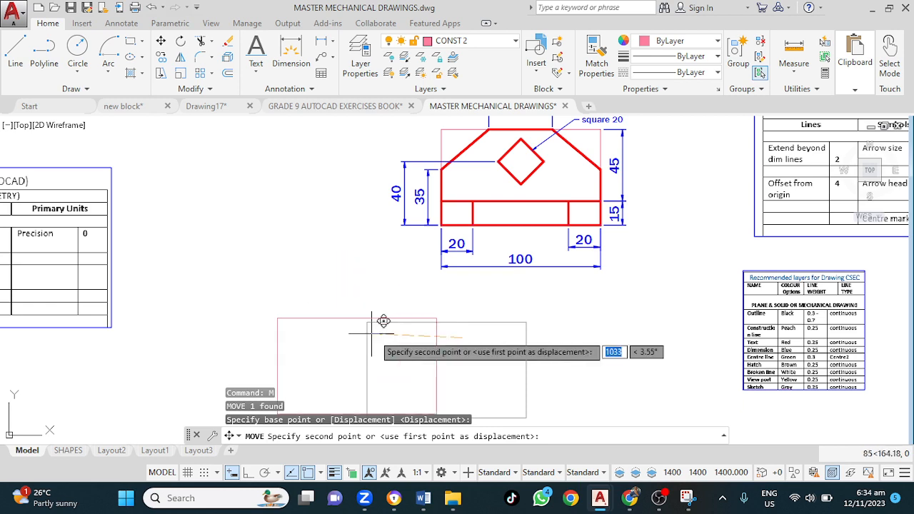
scroll(373, 320, "up", 2)
scroll(366, 244, "down", 5)
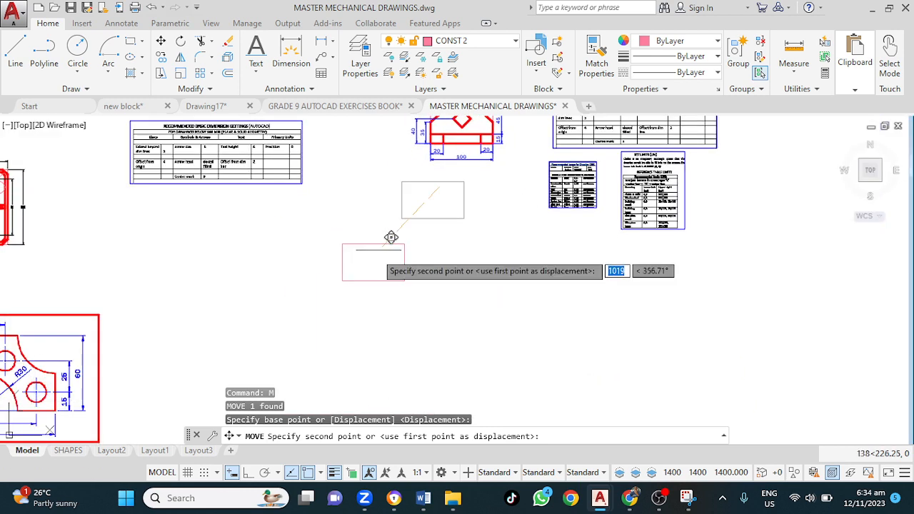
left_click(352, 286)
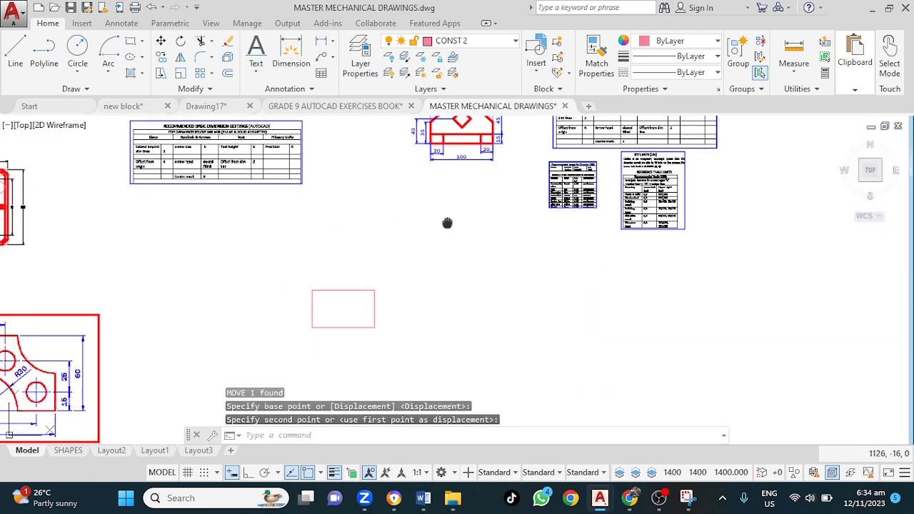
Move the complete dimensioned plate drawing down into the open area to the right of the new construction rectangle
middle_click_drag(445, 187, 421, 287)
left_click(367, 153)
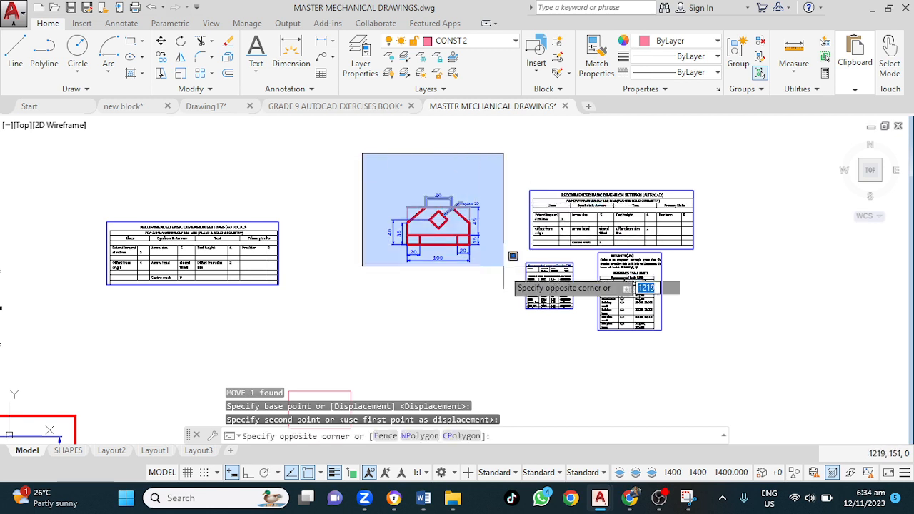
left_click(505, 329)
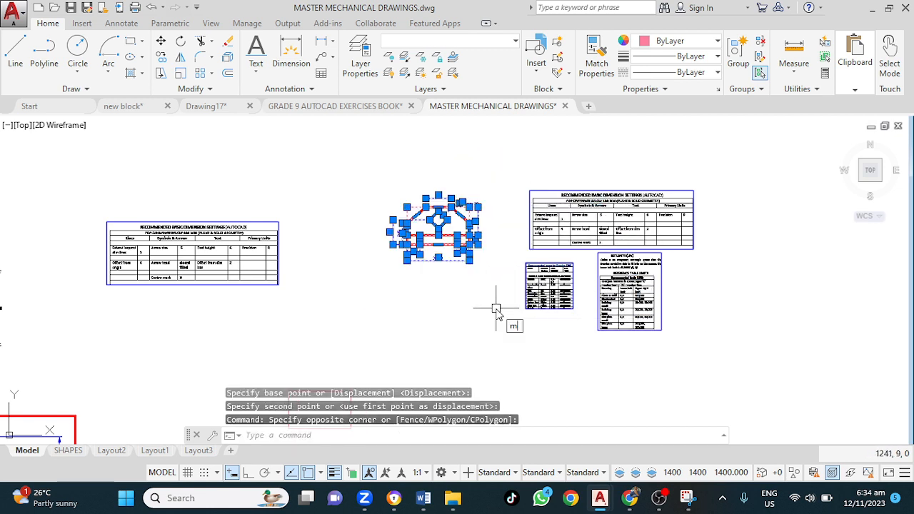
key("Return")
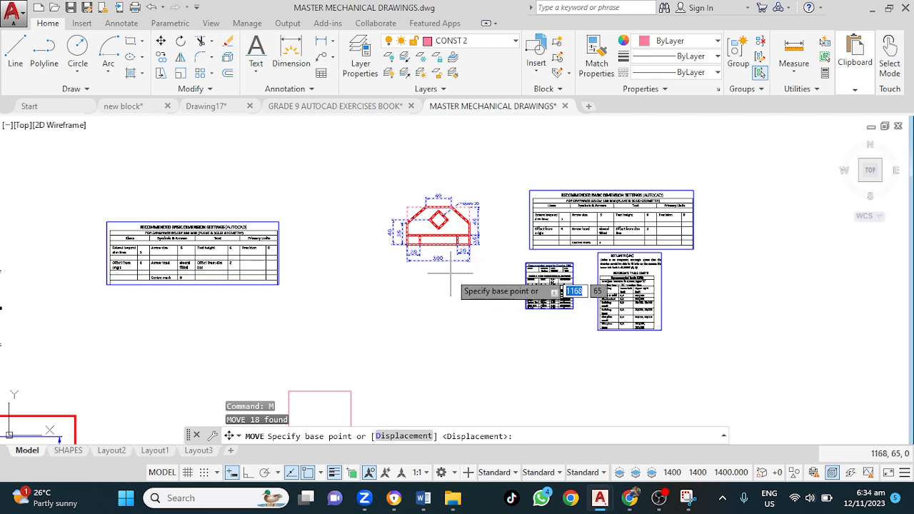
left_click(451, 273)
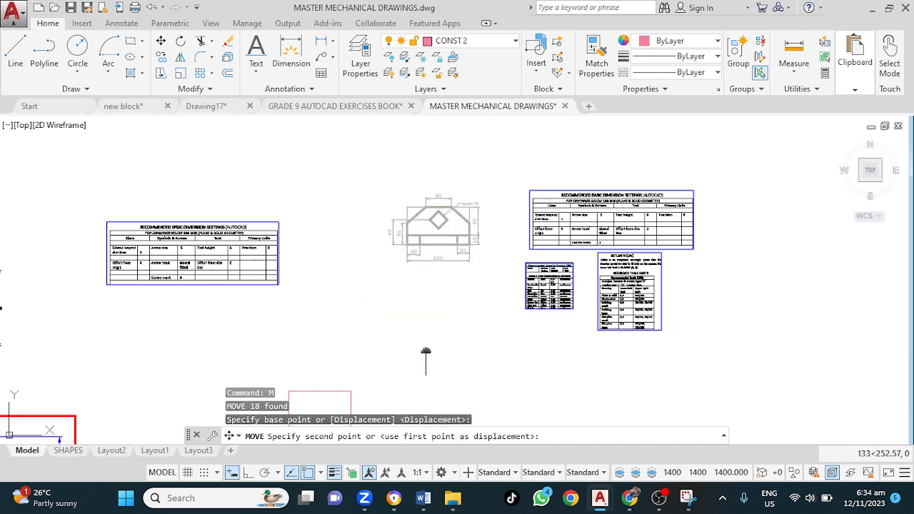
middle_click_drag(422, 357, 421, 214)
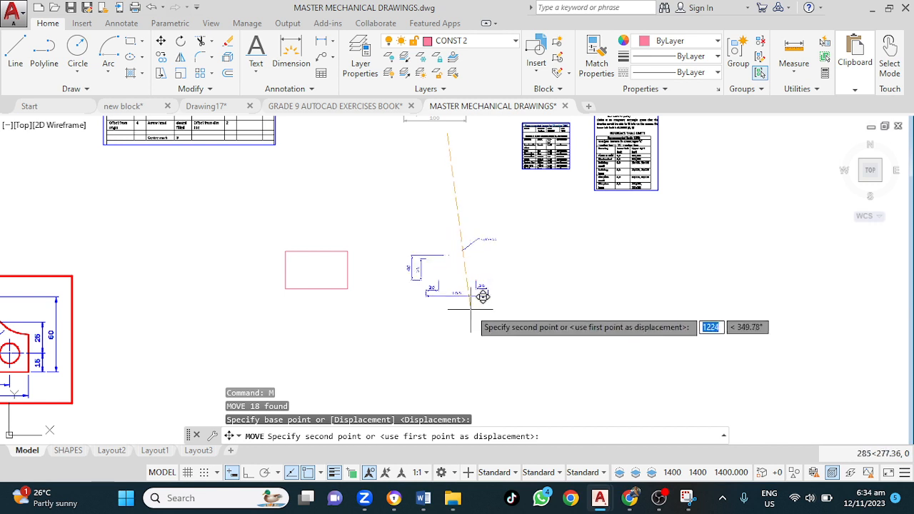
left_click(476, 309)
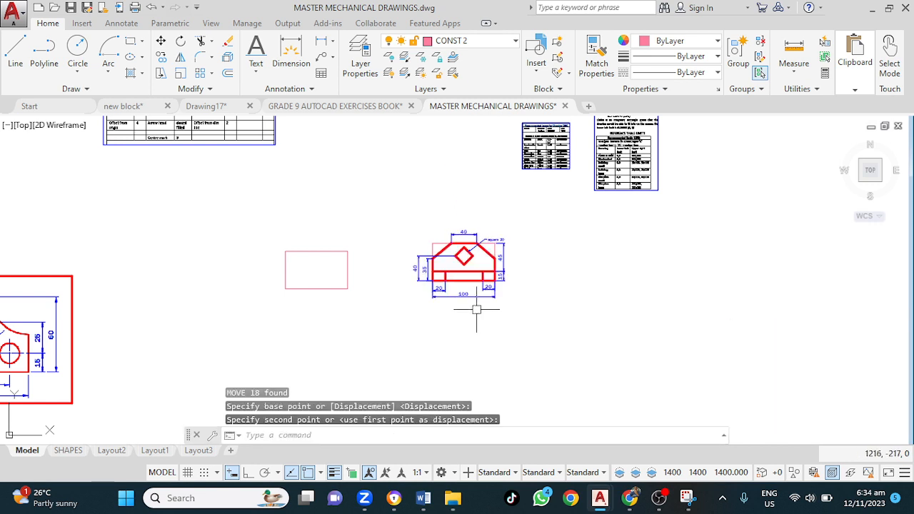
key("Escape")
Draw a circle of radius 40/2 centred on the midpoint of the construction rectangle's top edge
scroll(343, 250, "up", 4)
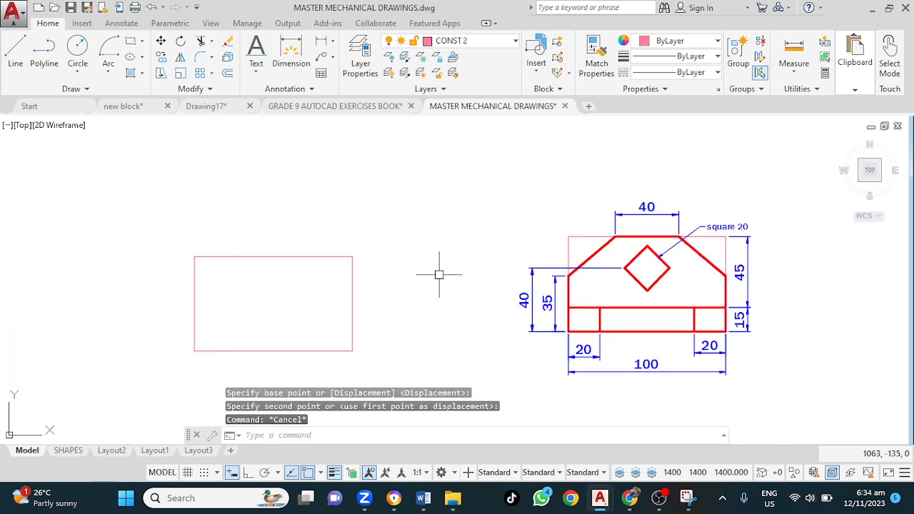
middle_click_drag(439, 274, 433, 247)
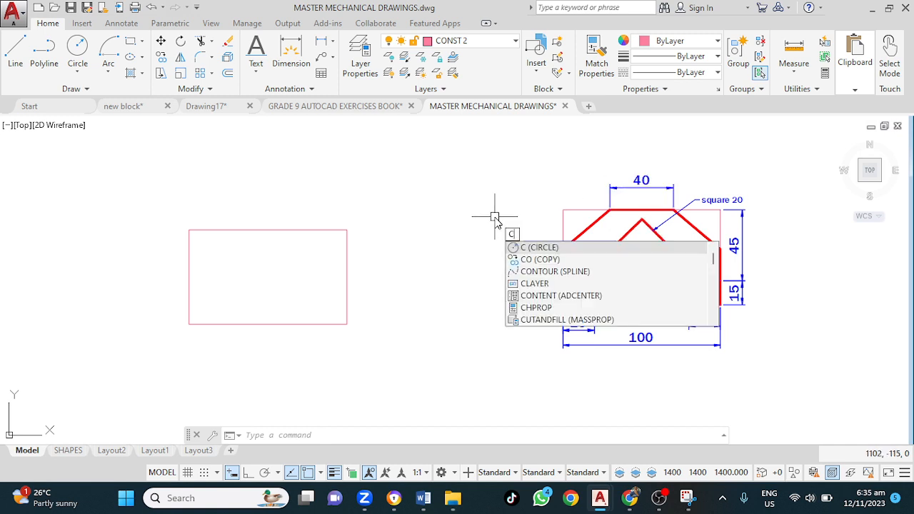
key("Return")
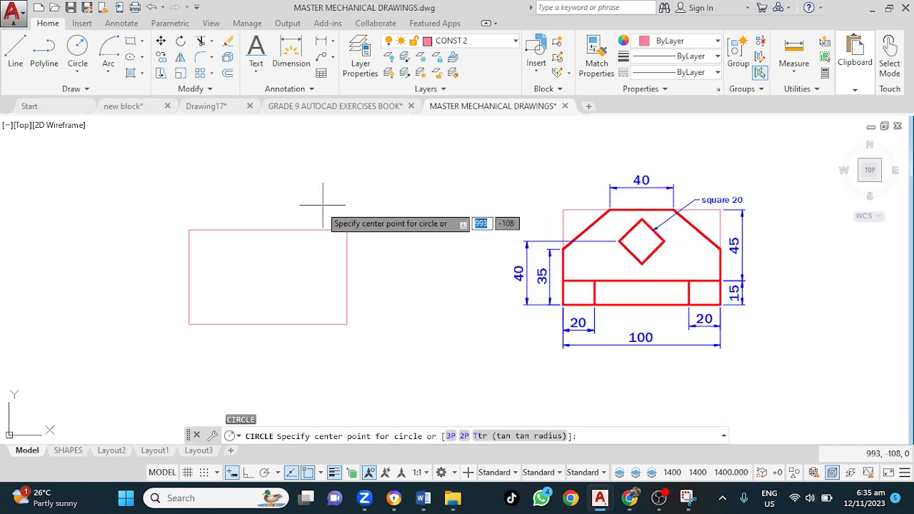
left_click(267, 230)
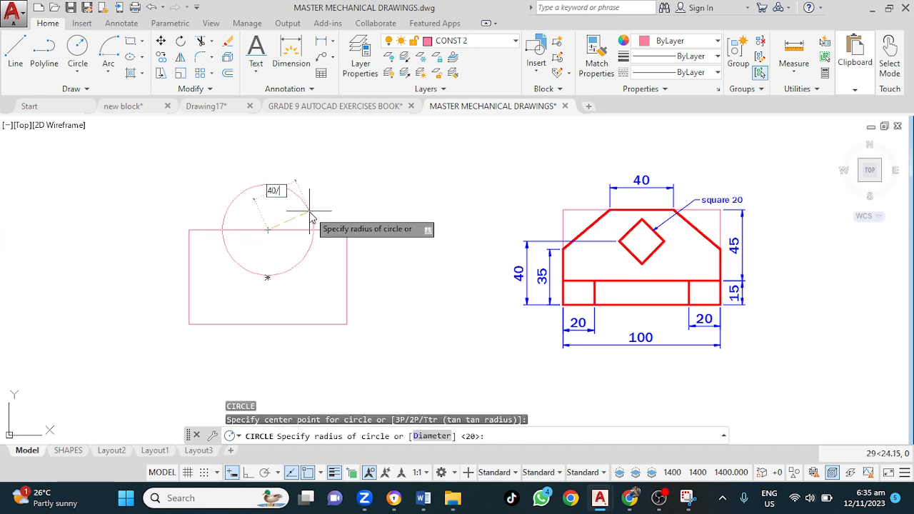
key("Return")
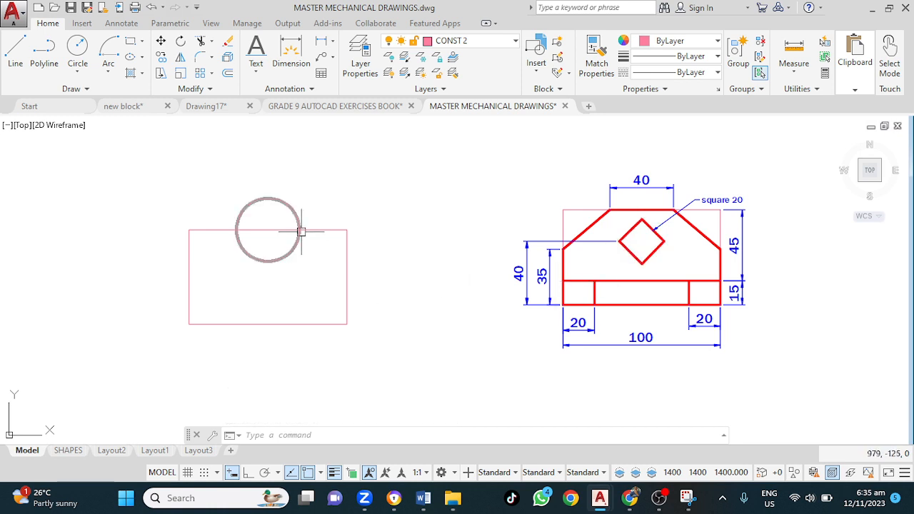
mouse_move(300, 231)
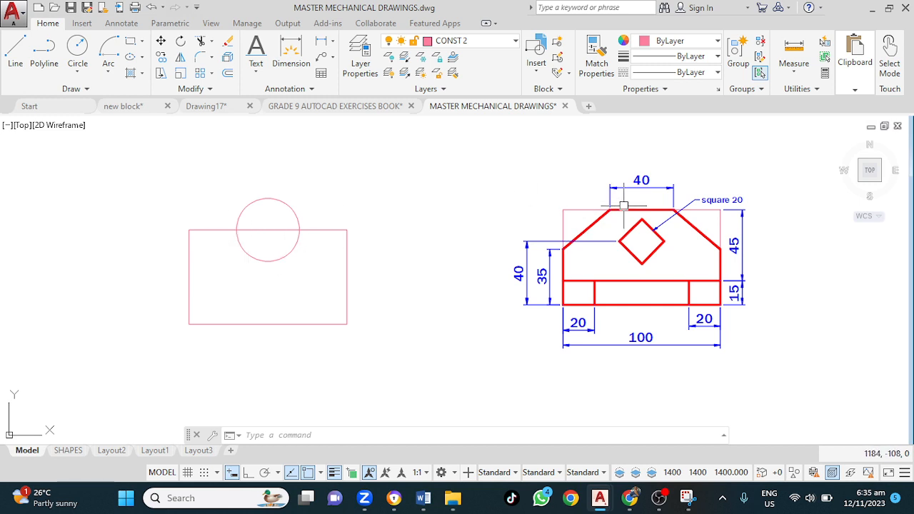
mouse_move(629, 212)
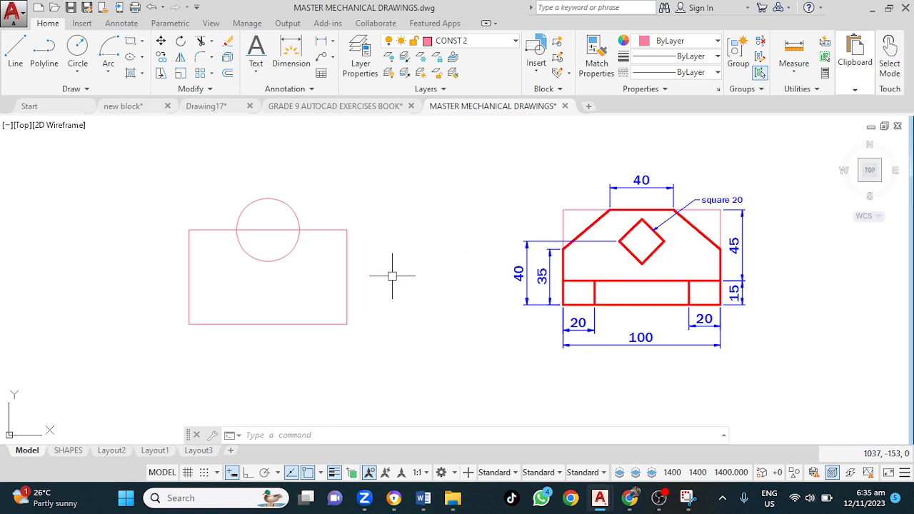
Draw a circle of radius 35 centred on the construction rectangle's lower-left corner
type("c")
key("Return")
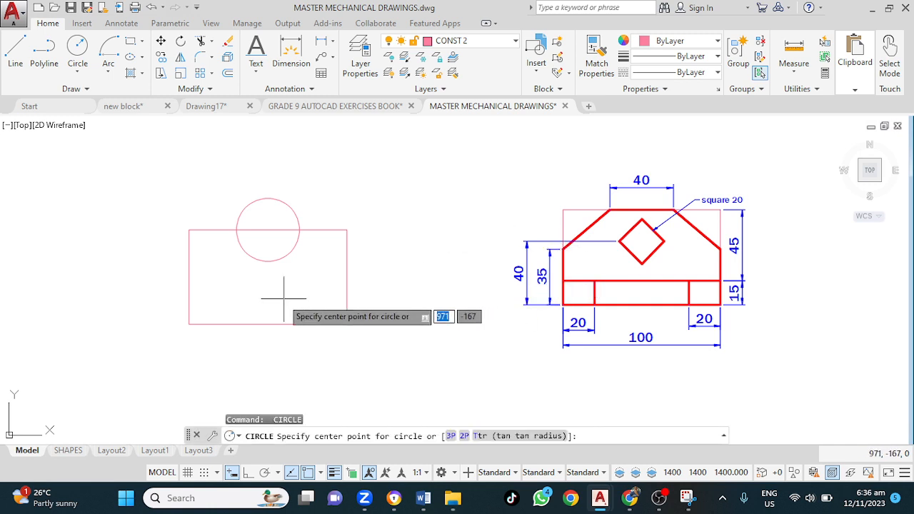
left_click(189, 324)
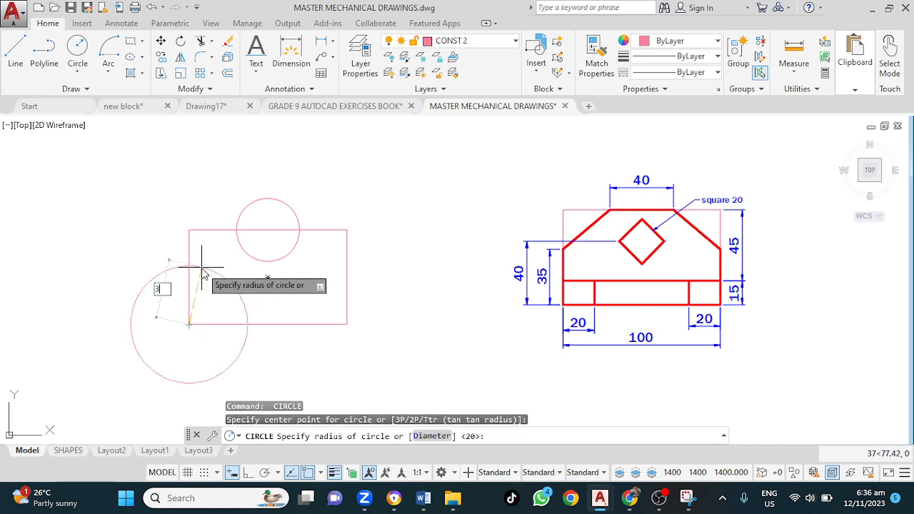
type("35")
key("Return")
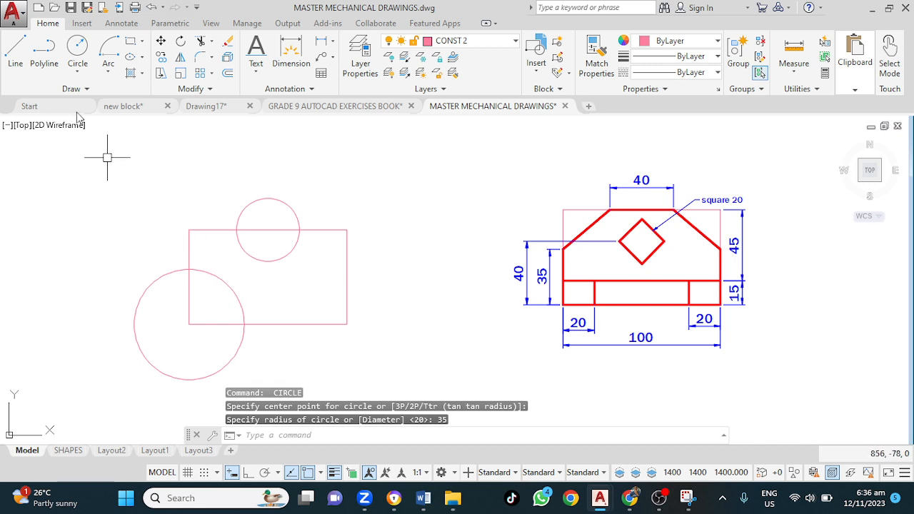
Draw the left chamfer line from the small circle's left intersection on the top edge to the large circle's intersection on the left edge
left_click(16, 50)
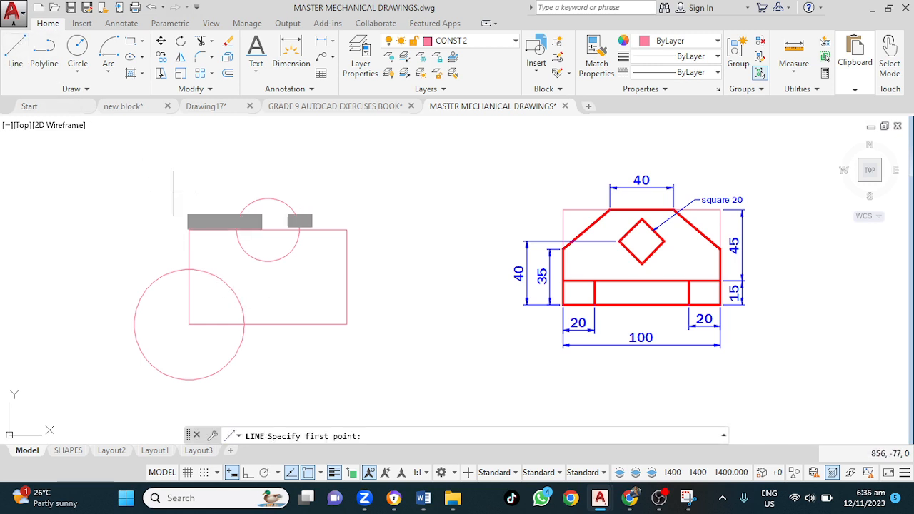
left_click(236, 229)
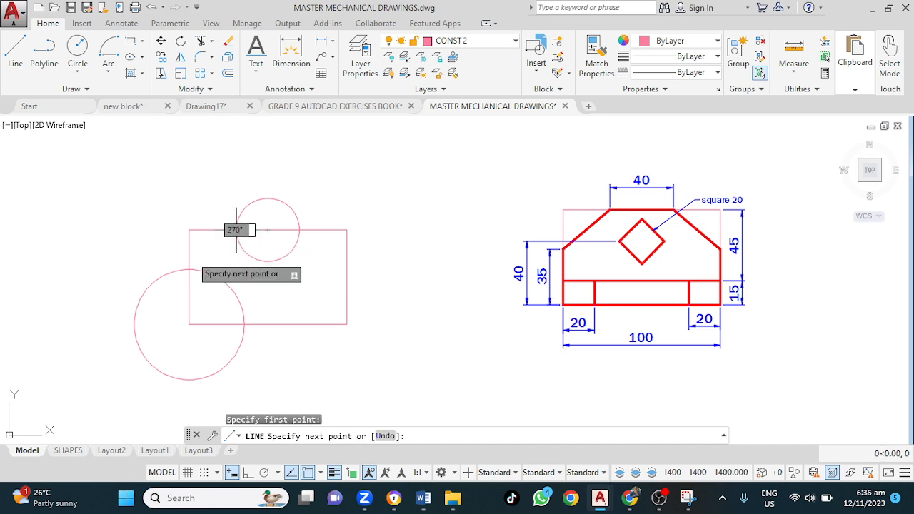
left_click(188, 269)
key("Return")
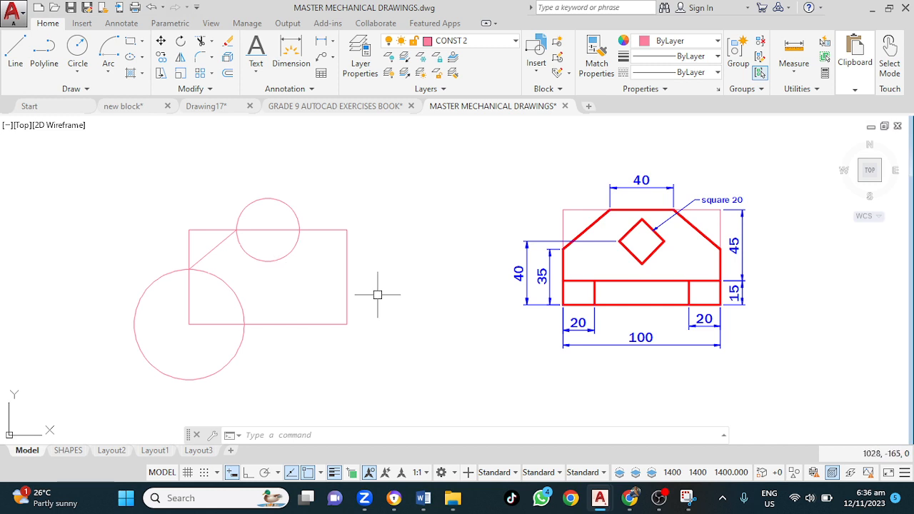
Mirror the left chamfer line about the rectangle's vertical centreline, keeping the original line
mouse_move(378, 294)
middle_mouse_down()
mouse_move(367, 259)
mouse_move(339, 235)
middle_mouse_up()
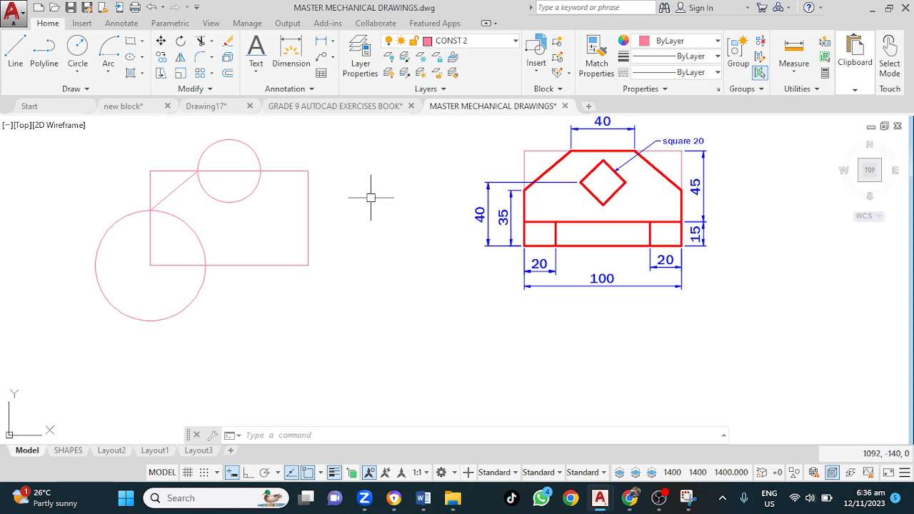
mouse_move(181, 187)
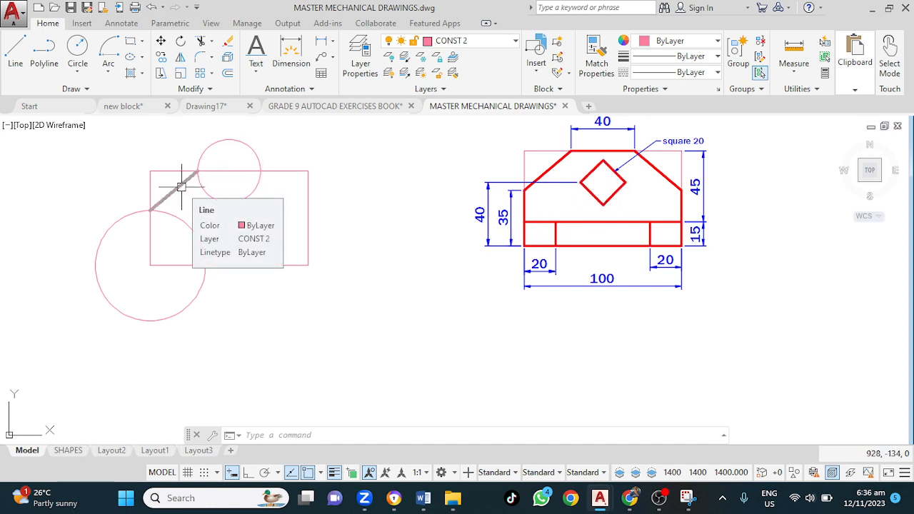
left_click(181, 187)
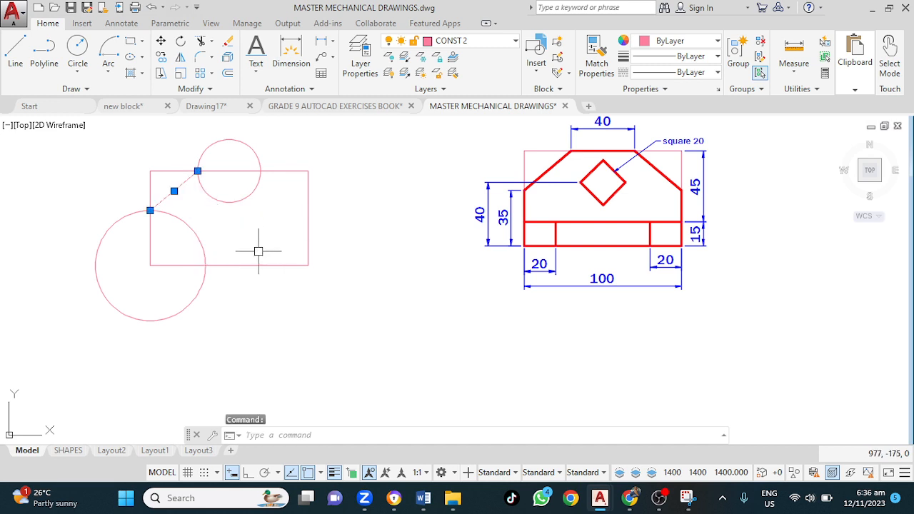
type("m")
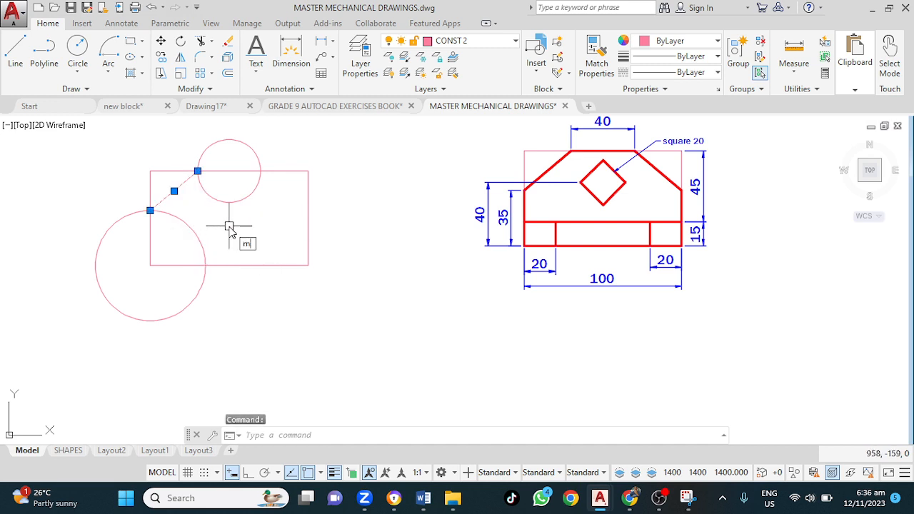
key("Return")
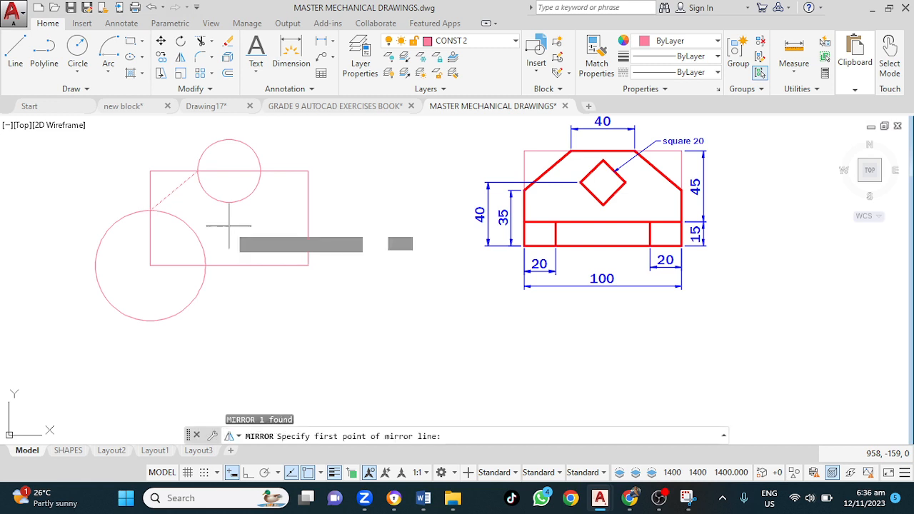
left_click(228, 171)
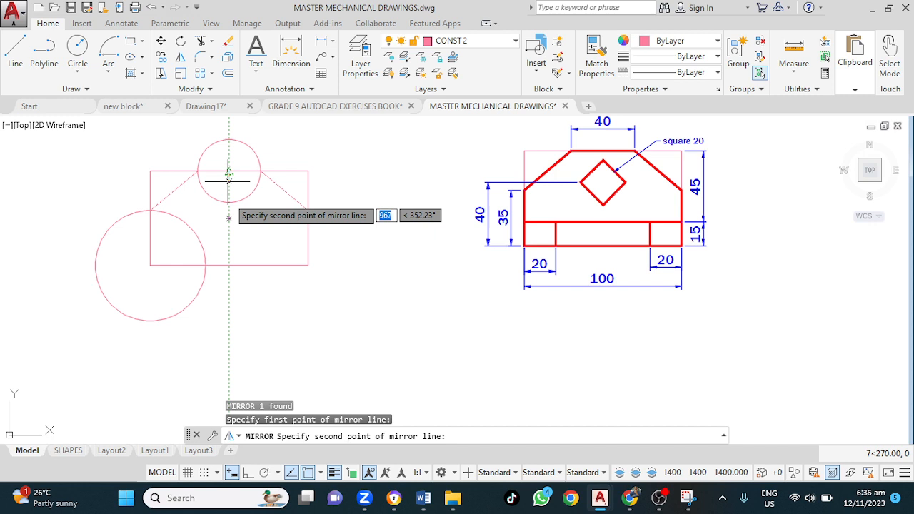
left_click(228, 218)
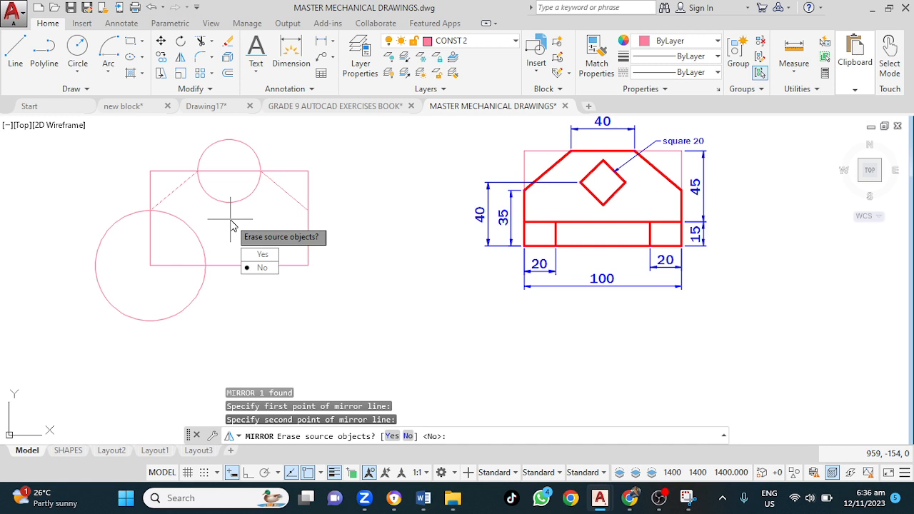
key("Return")
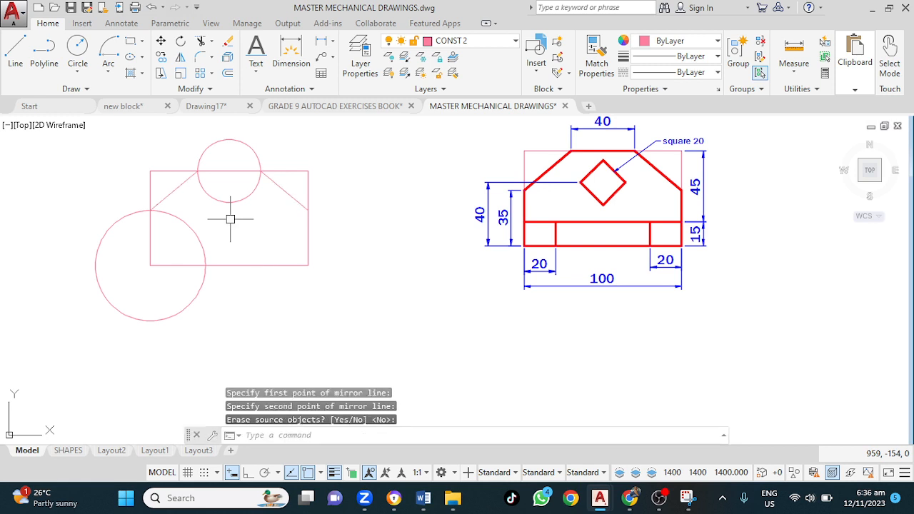
key("Escape")
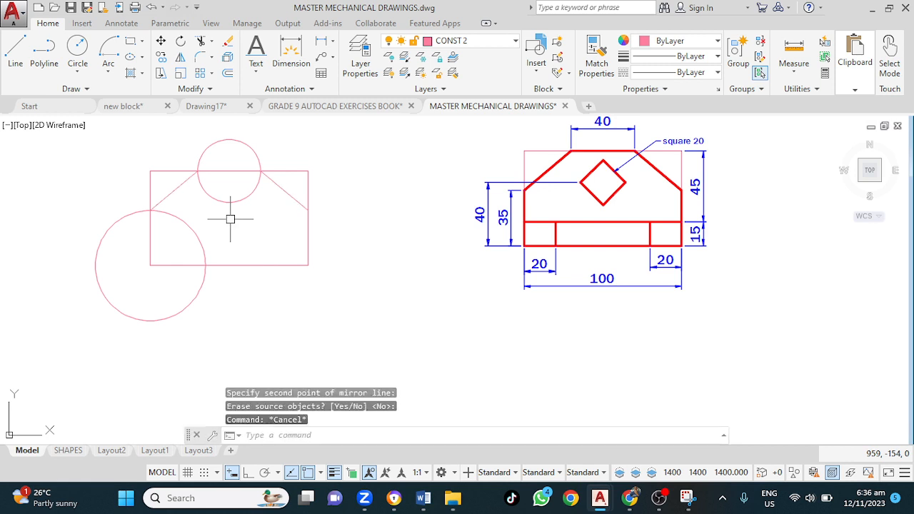
Erase the small circle on the rectangle's top edge, and undo the erasure
left_click(259, 164)
key("Delete")
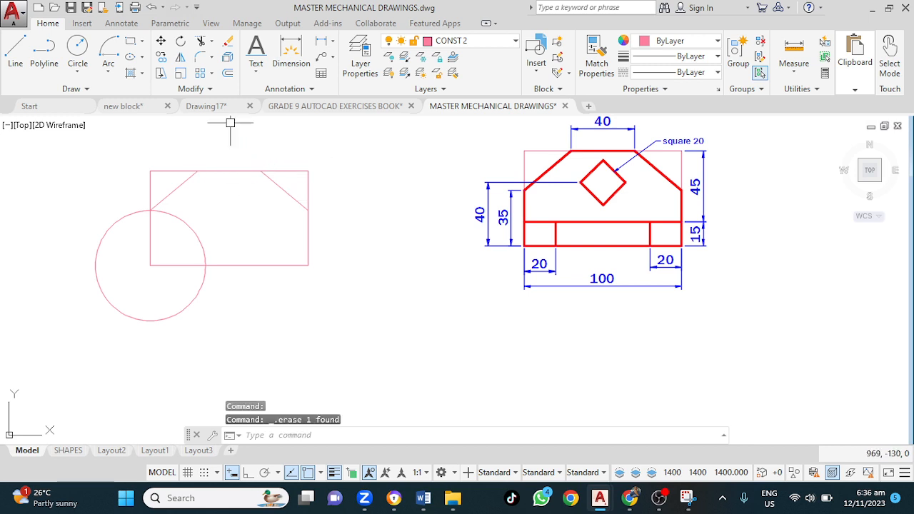
left_click(154, 8)
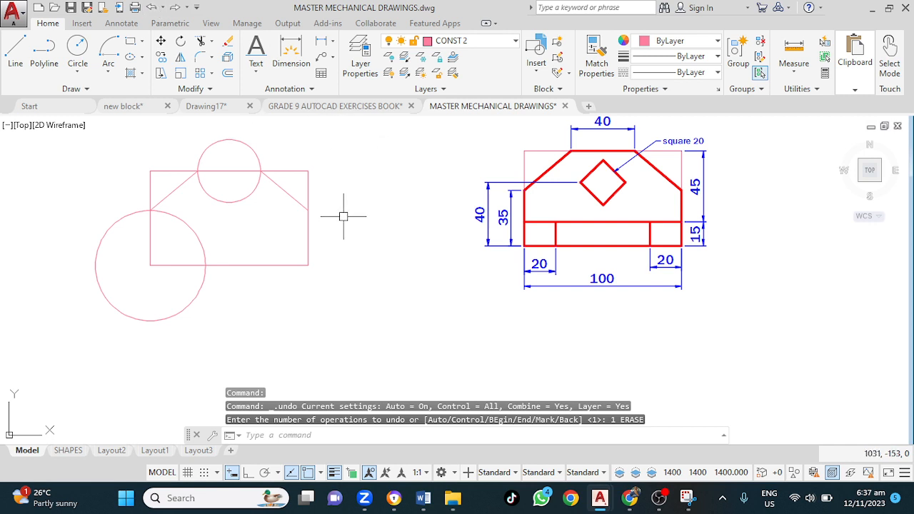
Explode the construction rectangle into separate lines
left_click(295, 266)
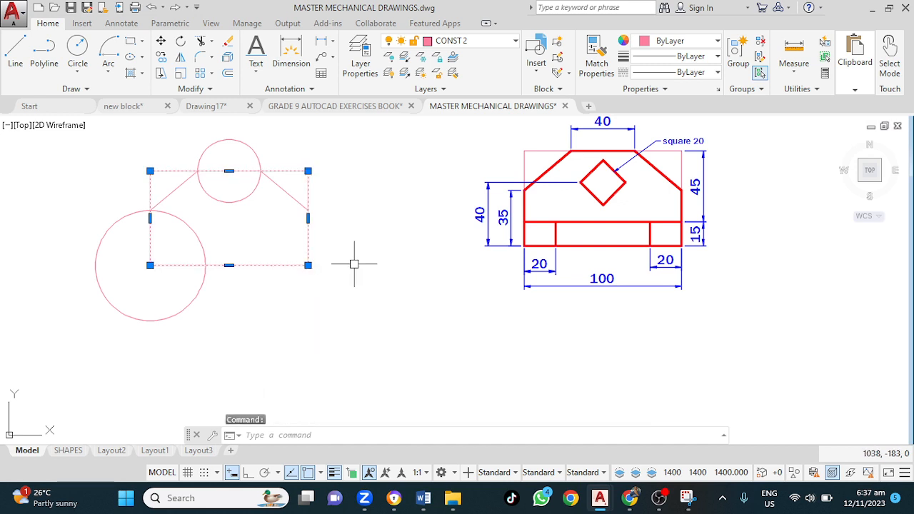
key("Return")
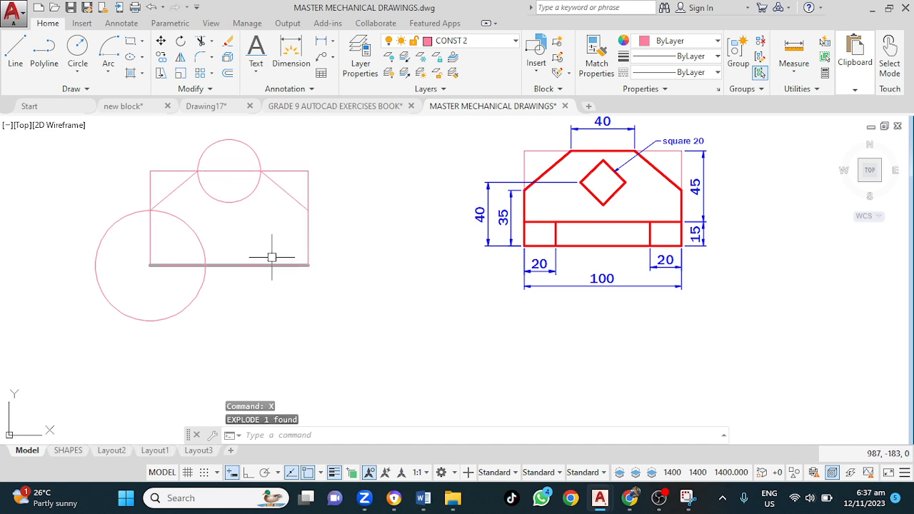
left_click(670, 221)
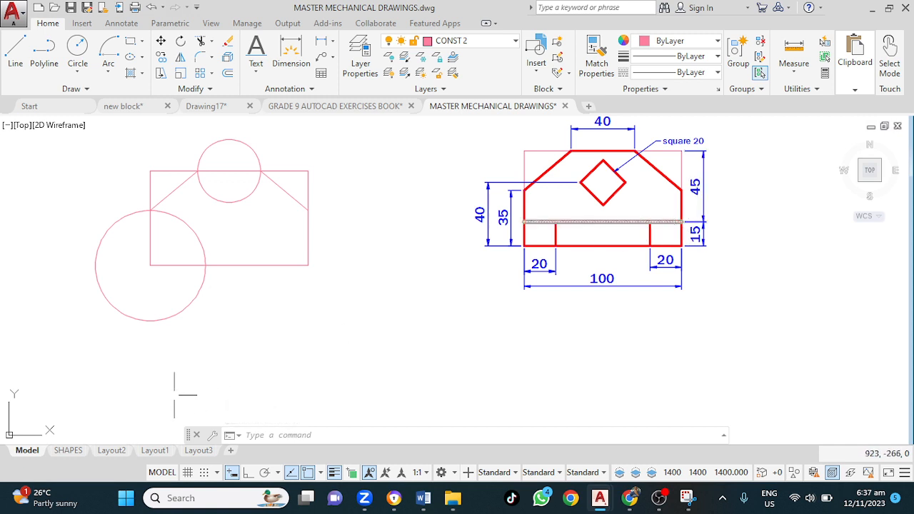
key("Escape")
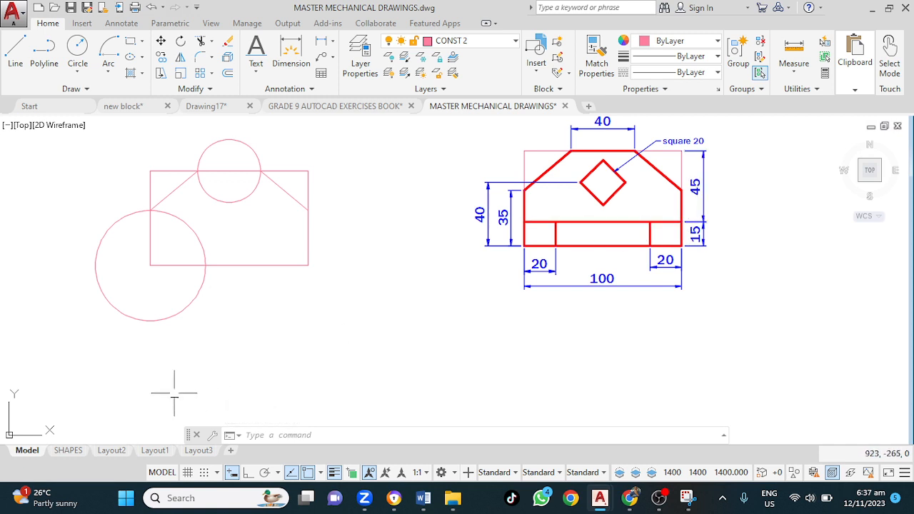
Offset the exploded rectangle's bottom edge upward by 15
left_click(265, 265)
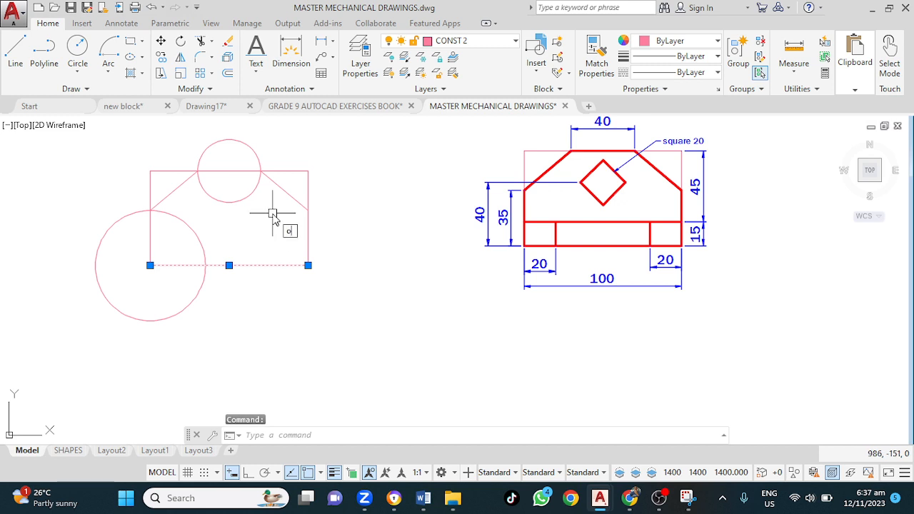
key("Return")
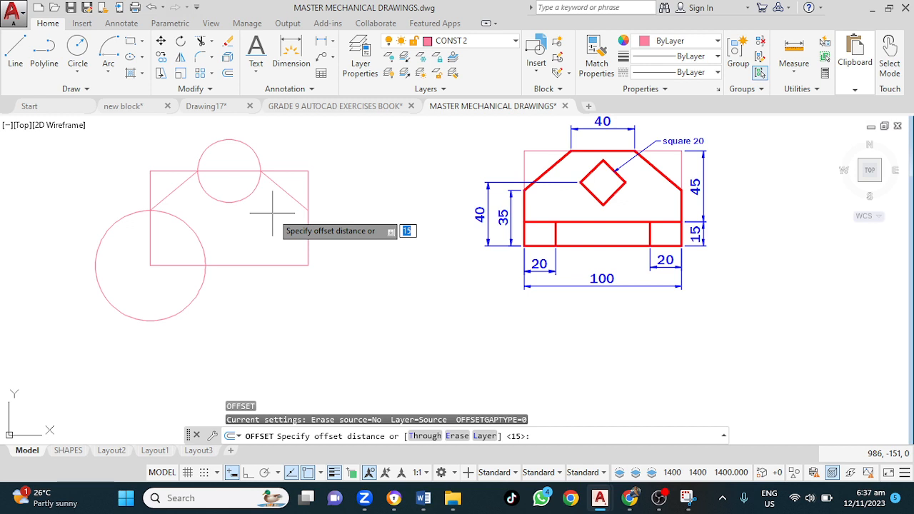
type("15")
key("Return")
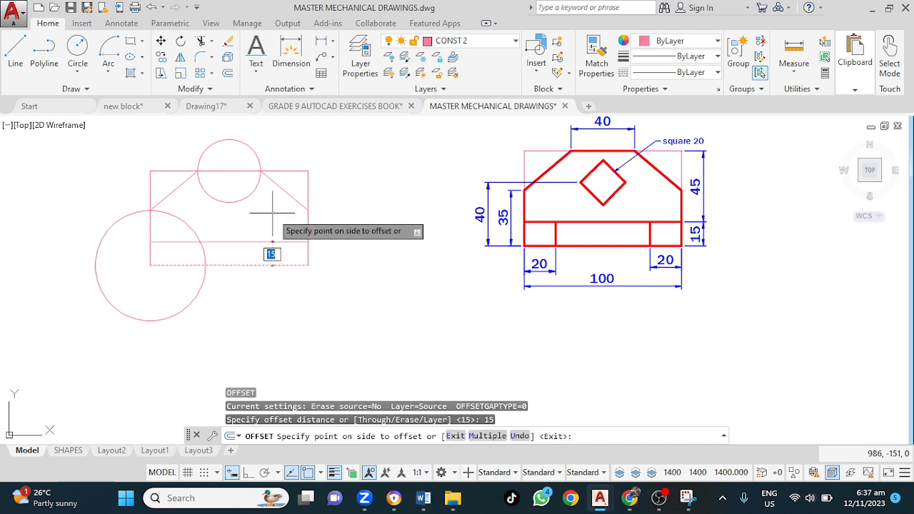
left_click(272, 212)
key("Escape")
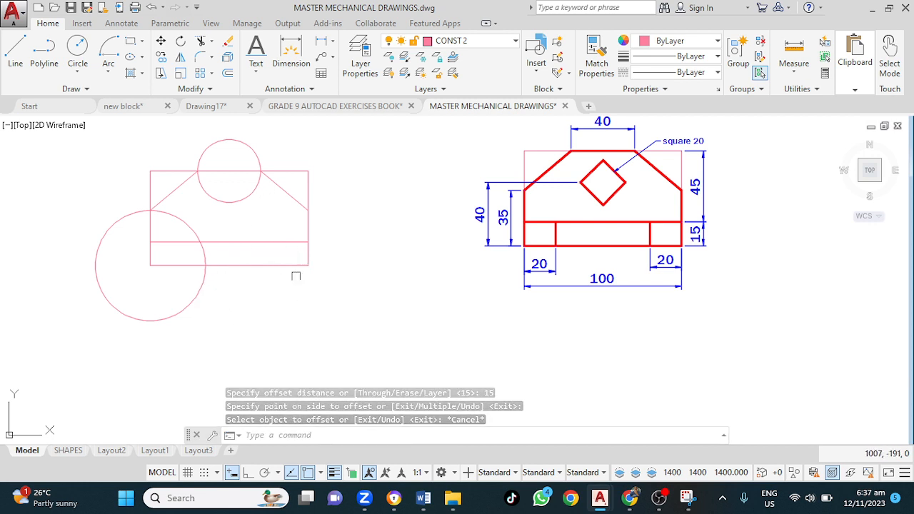
Draw a two-point circle of diameter 20 starting at the rectangle's lower-left corner and running right along the bottom edge
mouse_move(193, 228)
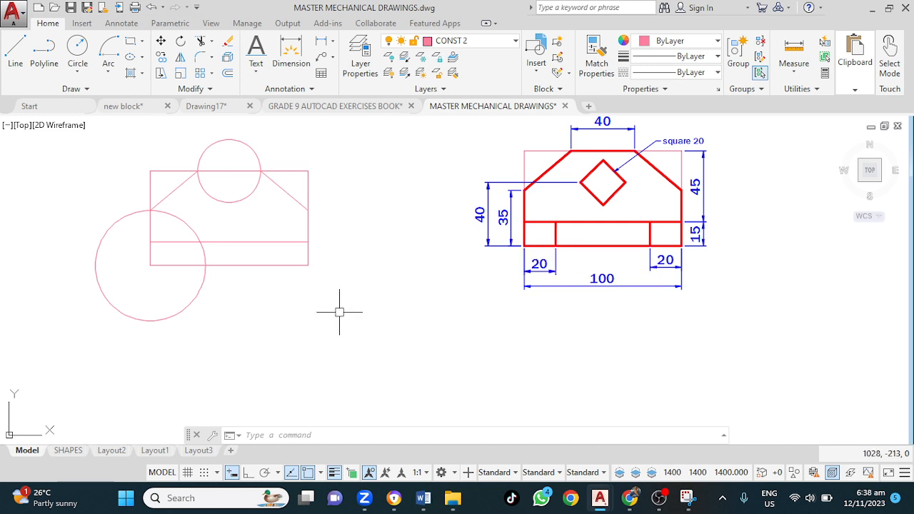
type("c")
key("Return")
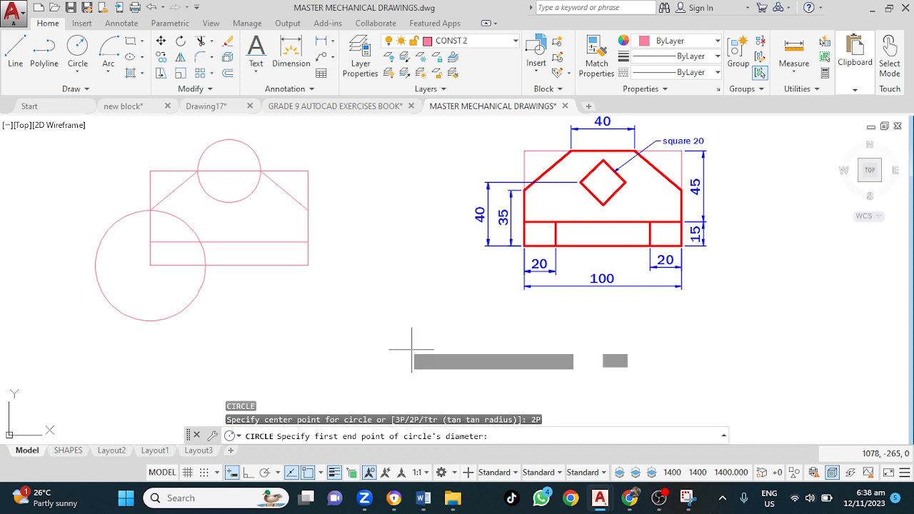
left_click(150, 264)
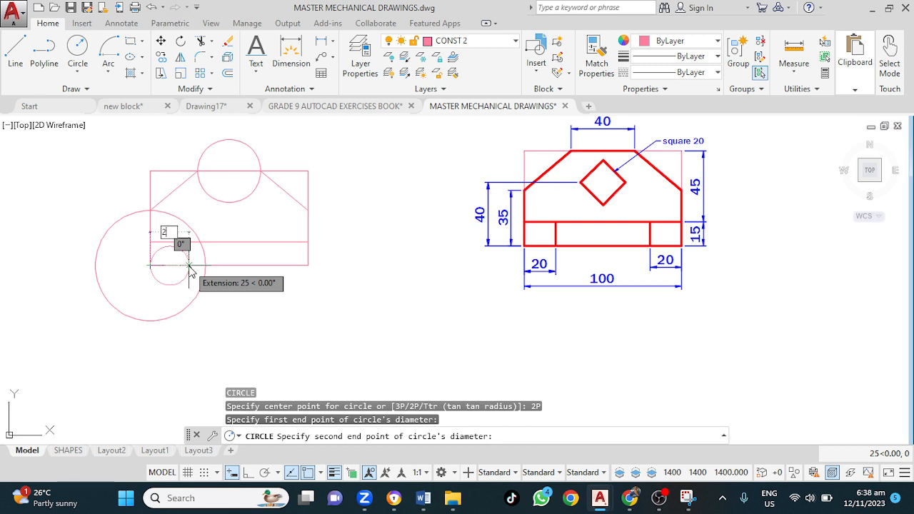
type("20")
key("Return")
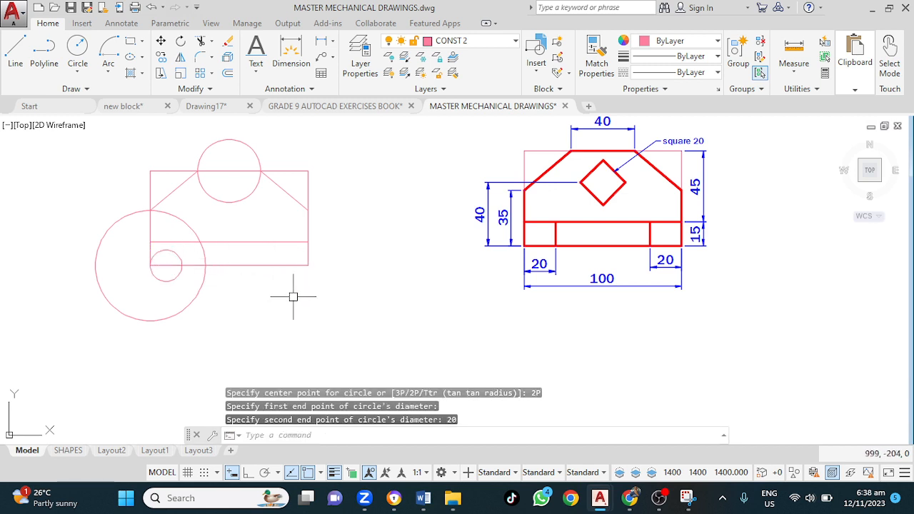
Draw a second two-point circle of diameter 20 from the rectangle's lower-right corner, running left along the bottom edge
key("Return")
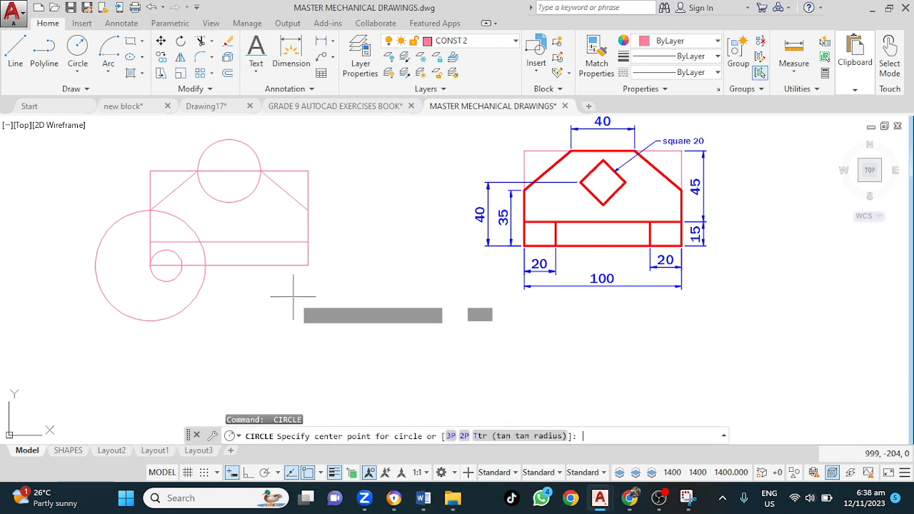
left_click(463, 435)
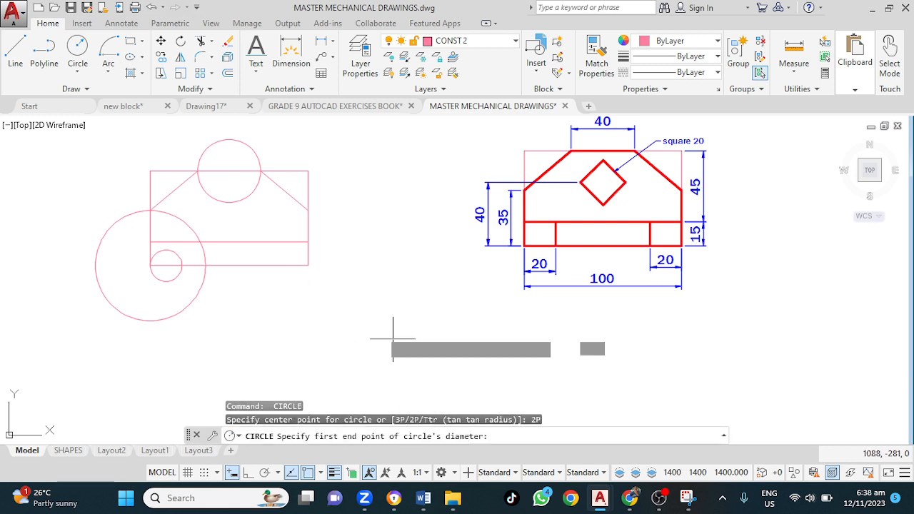
left_click(307, 264)
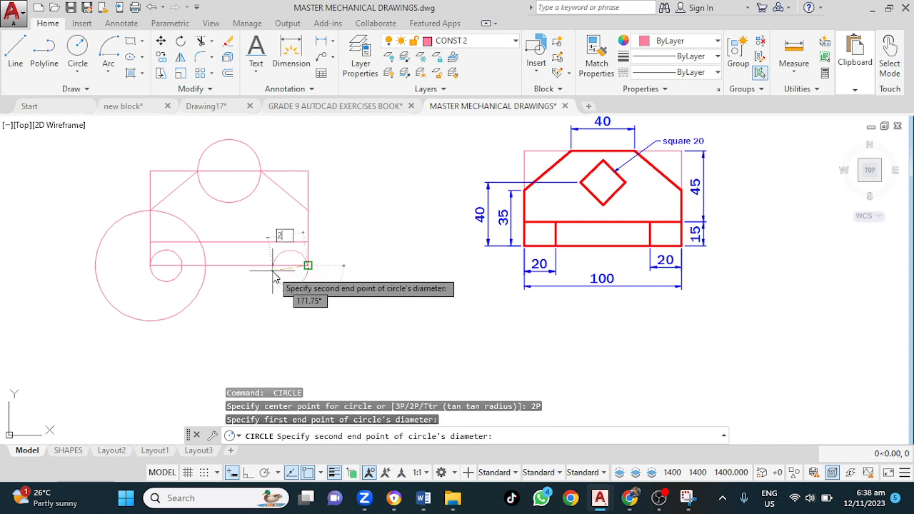
type("20")
key("Return")
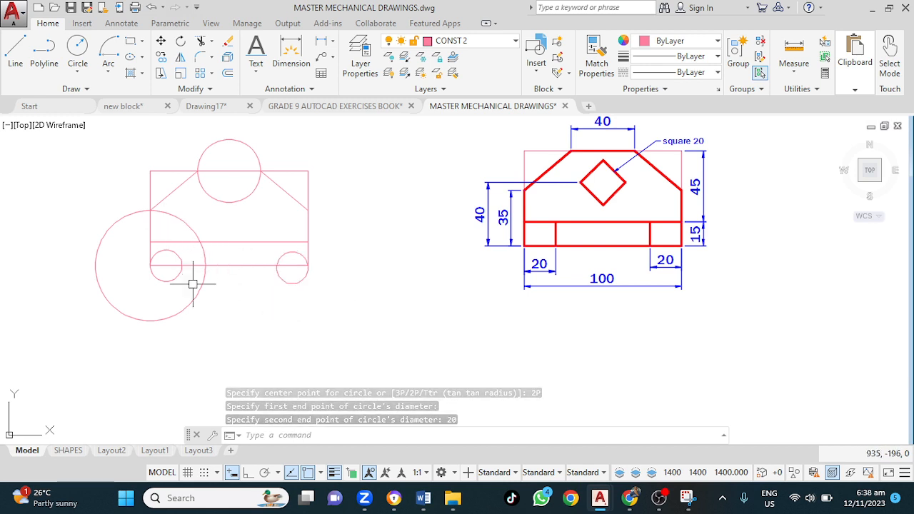
Draw a vertical line 15 long upward from where the right corner circle's inner side meets the bottom edge
type("l")
key("Return")
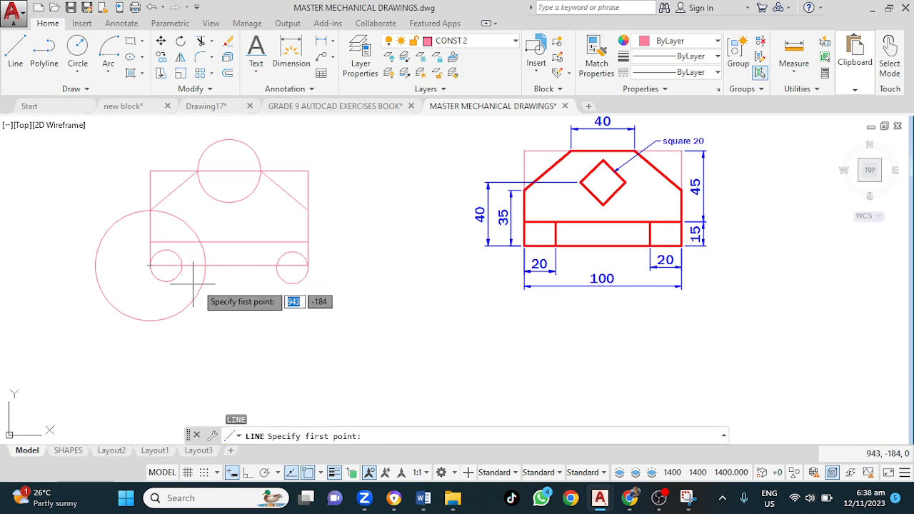
left_click(276, 265)
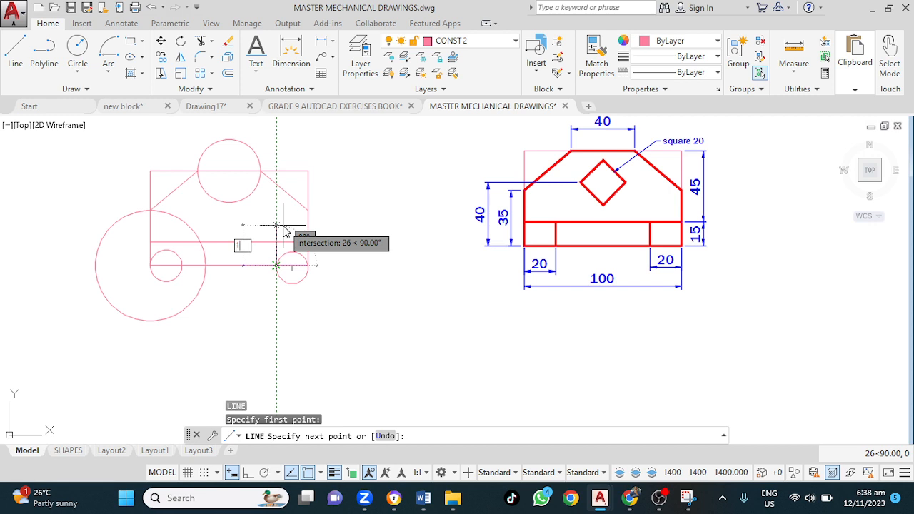
key("Return")
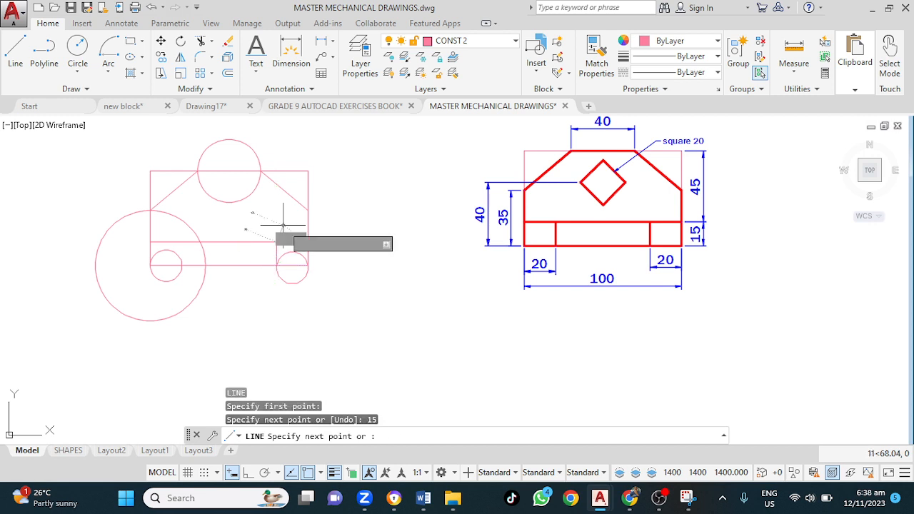
key("Return")
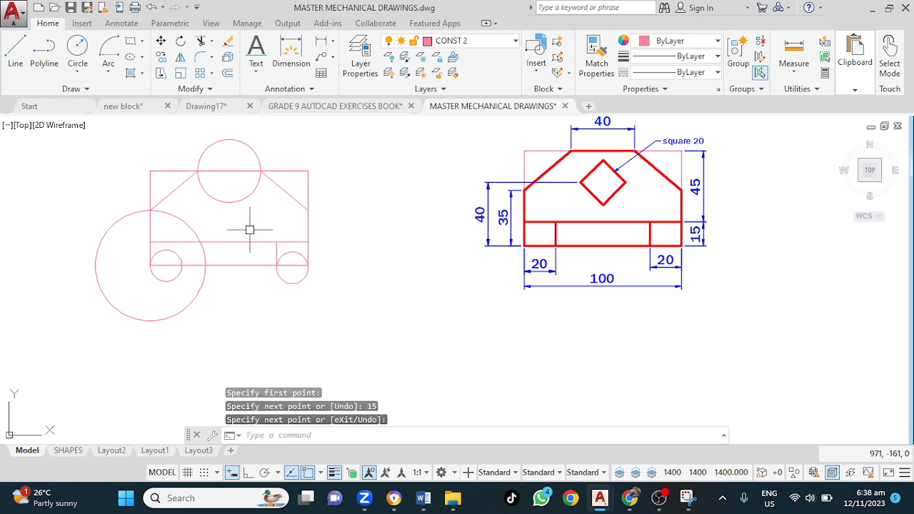
Draw a line 20 long upward from where the left corner circle's inner side meets the bottom edge
key("Return")
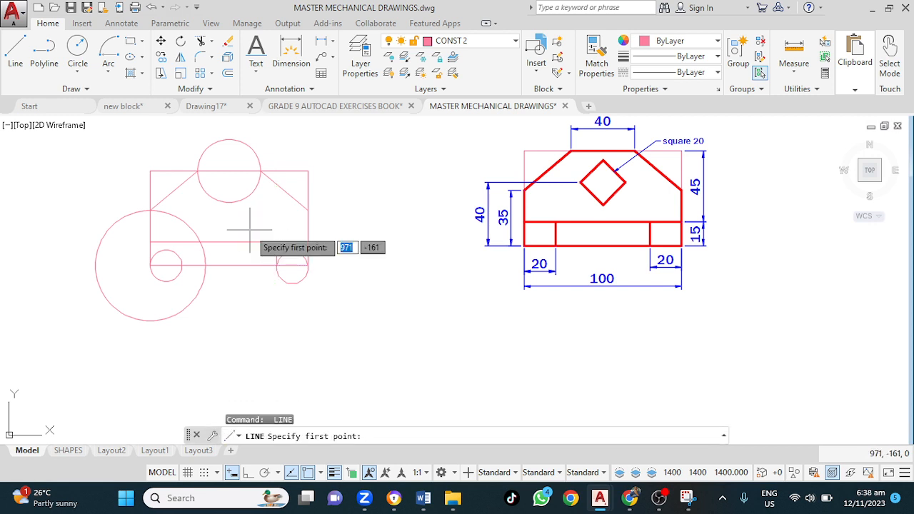
left_click(181, 264)
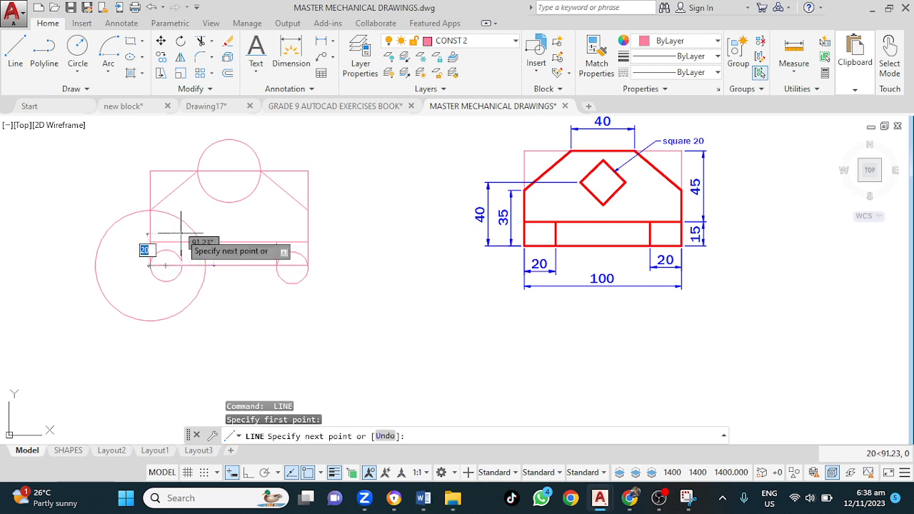
key("Return")
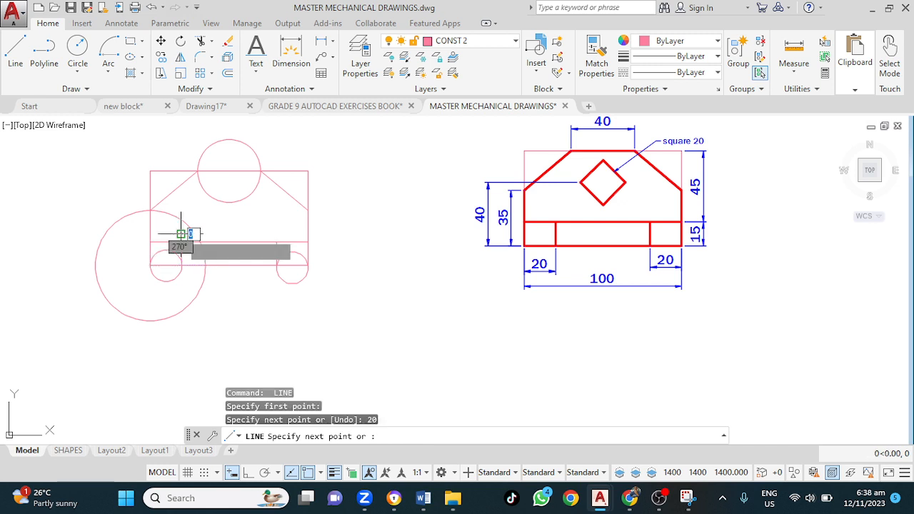
key("Return")
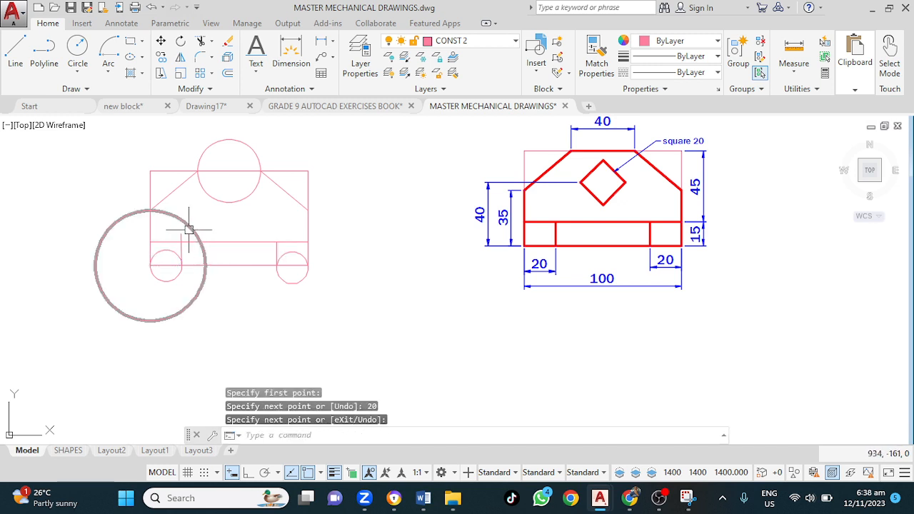
Trim the part of the left upright line that extends above the offset horizontal line
scroll(185, 233, "up", 2)
key("Return")
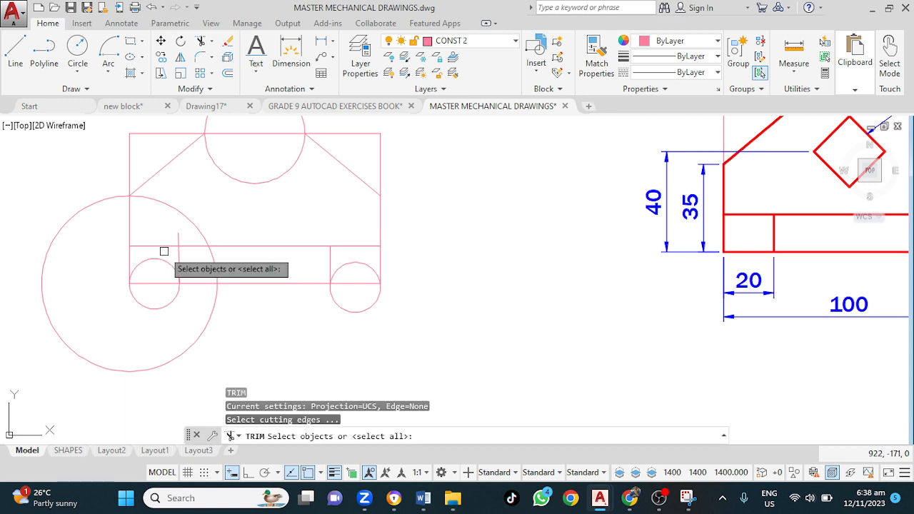
key("Return")
left_click(180, 237)
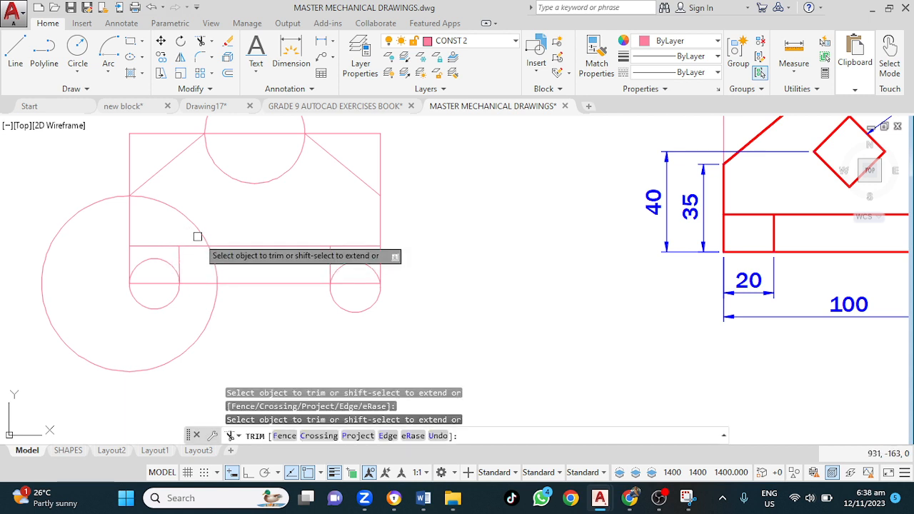
key("Escape")
scroll(512, 327, "down", 2)
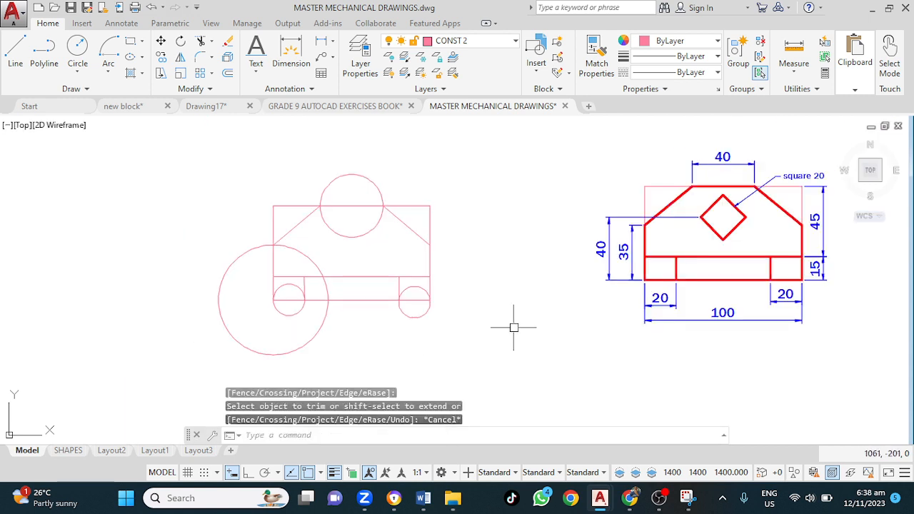
Draw a vertical line 40 long upward from the midpoint of the bottom edge, with Ortho turned on
middle_click_drag(538, 323, 385, 338)
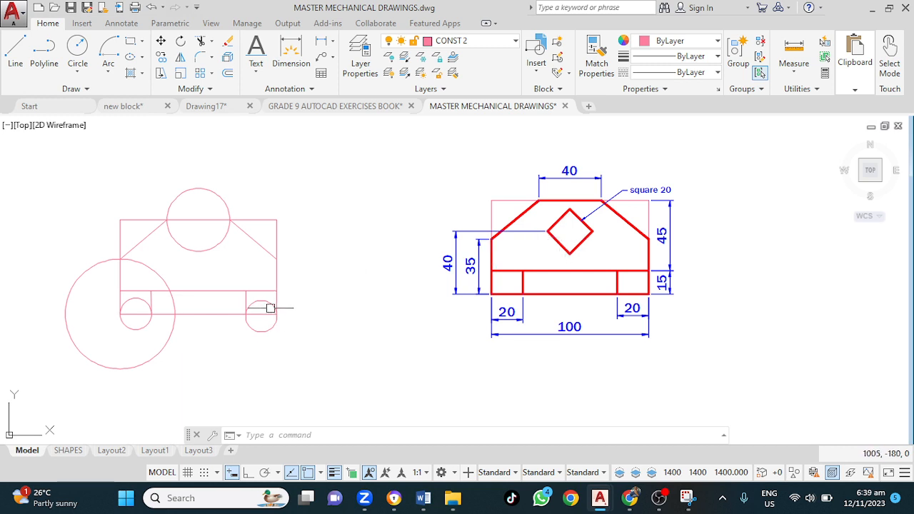
left_click(17, 50)
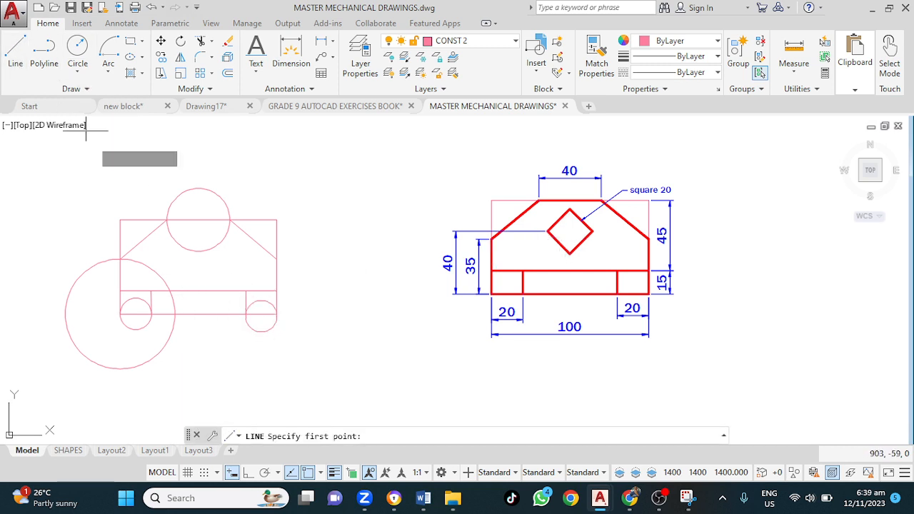
left_click(198, 314)
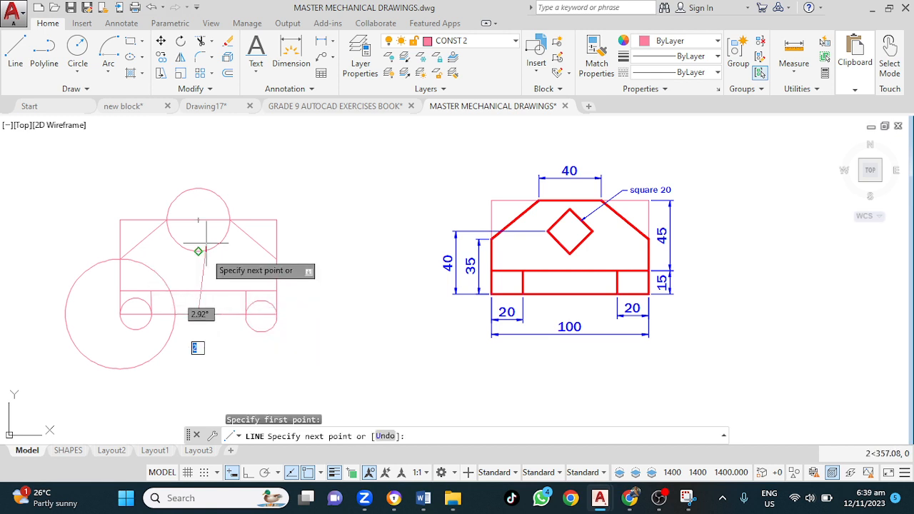
left_click(247, 473)
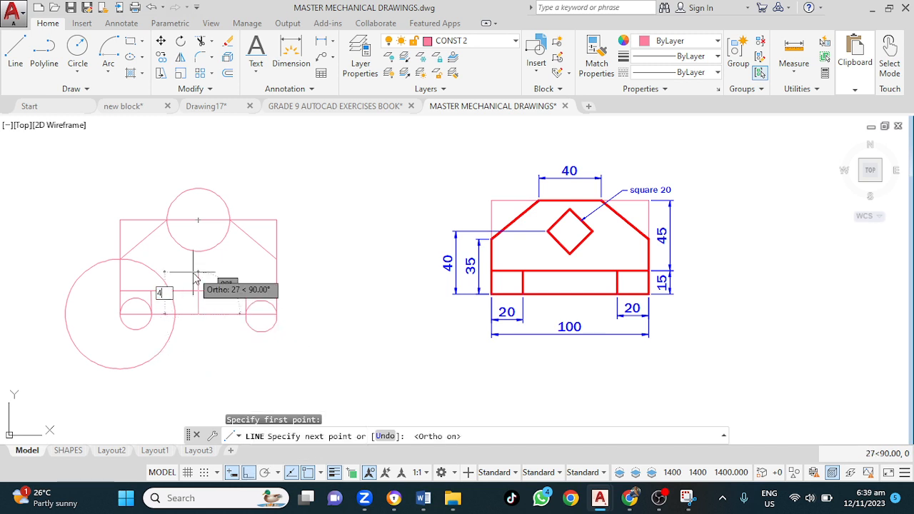
key("Return")
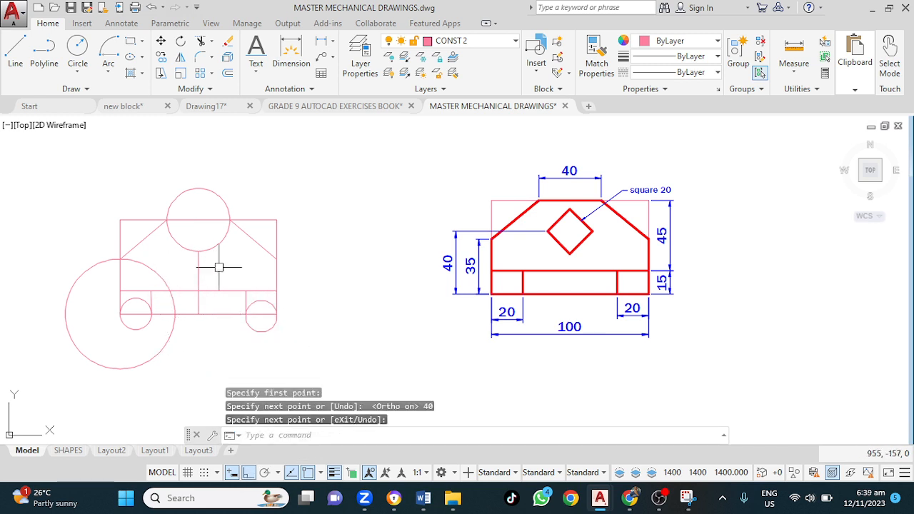
key("Escape")
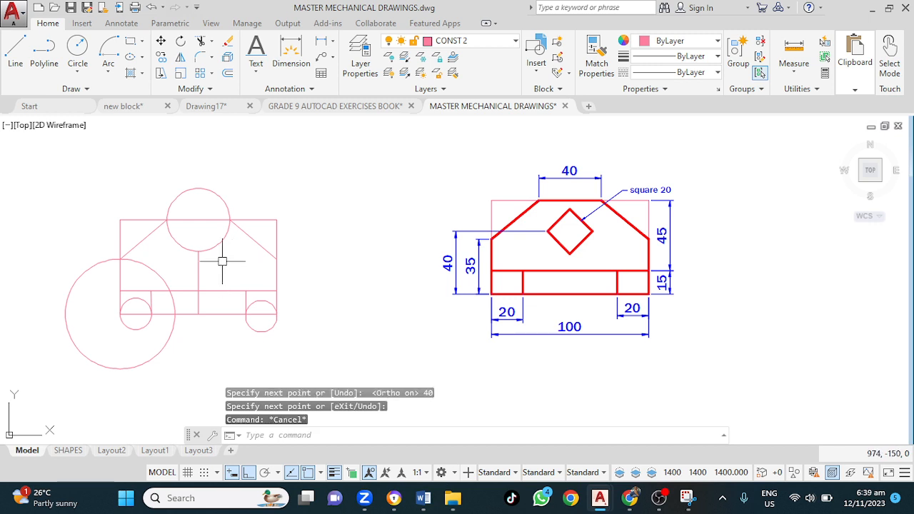
Draw a 20 by 20 square in the empty space between the construction drawing and the dimensioned reference
scroll(203, 253, "up", 4)
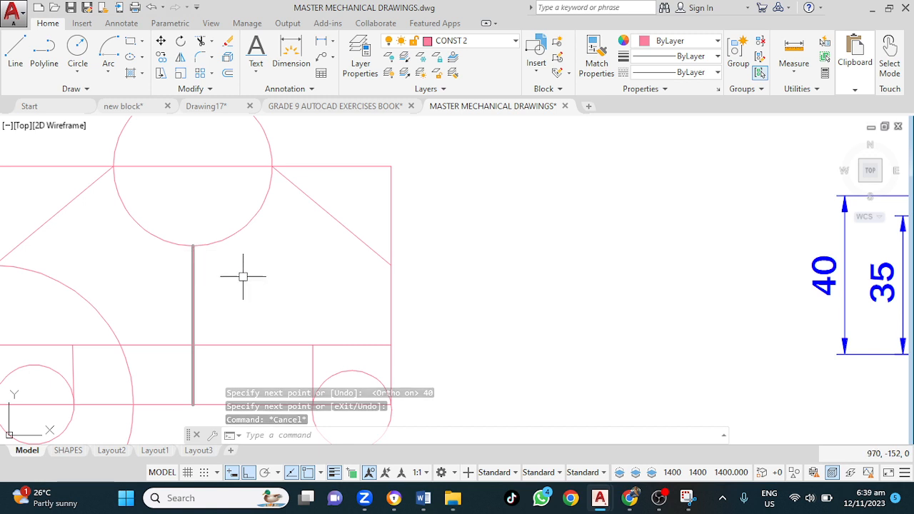
scroll(243, 276, "down", 4)
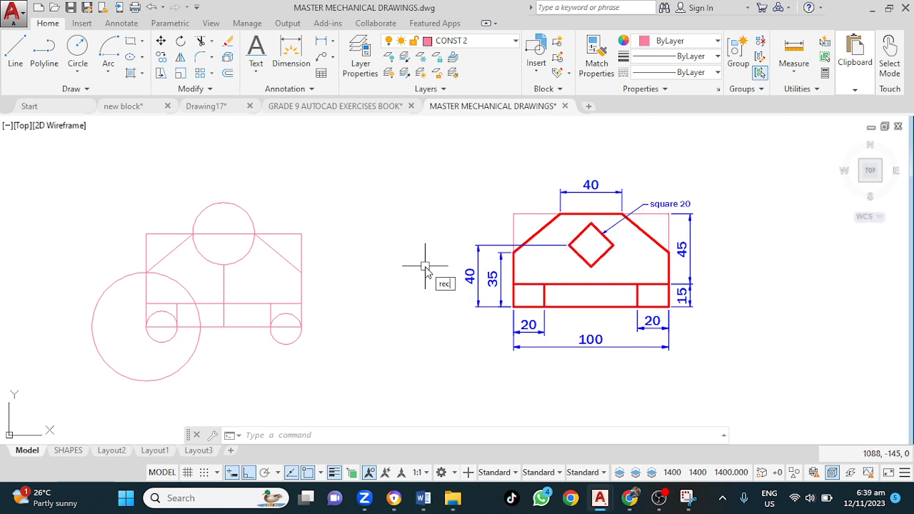
key("Return")
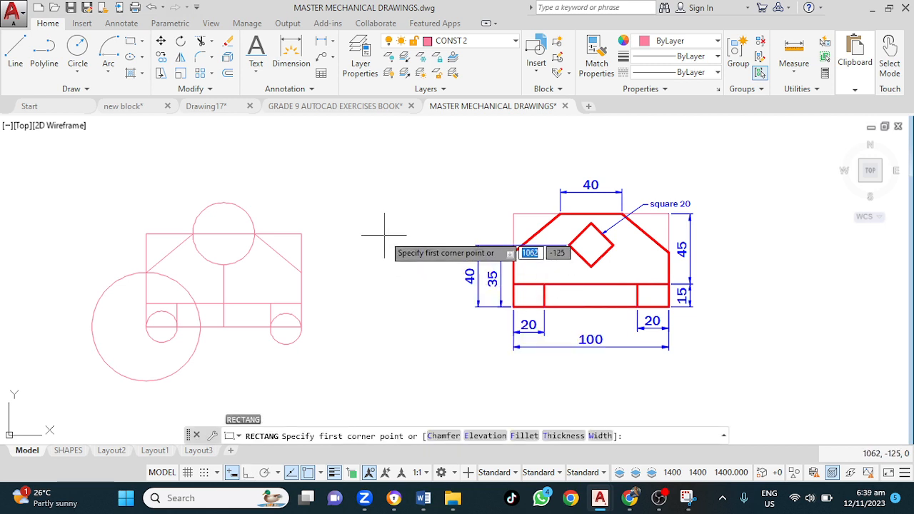
left_click(384, 235)
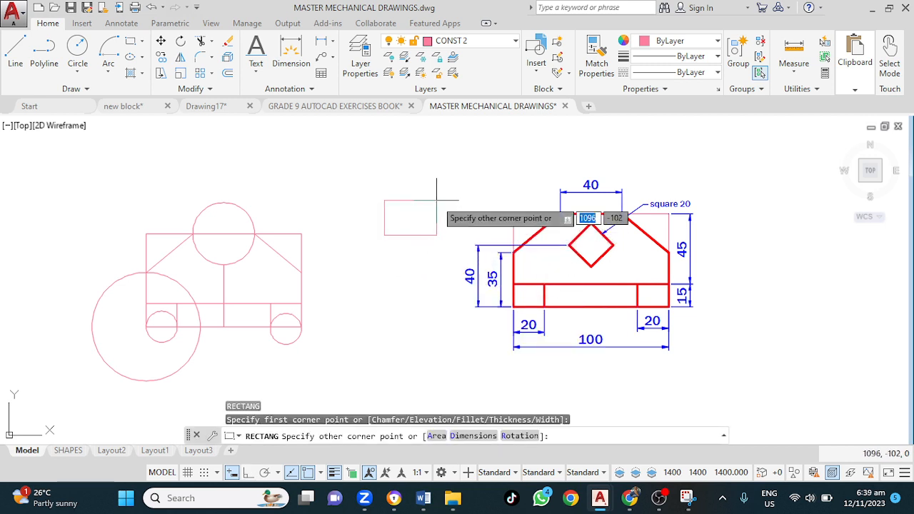
type("@20")
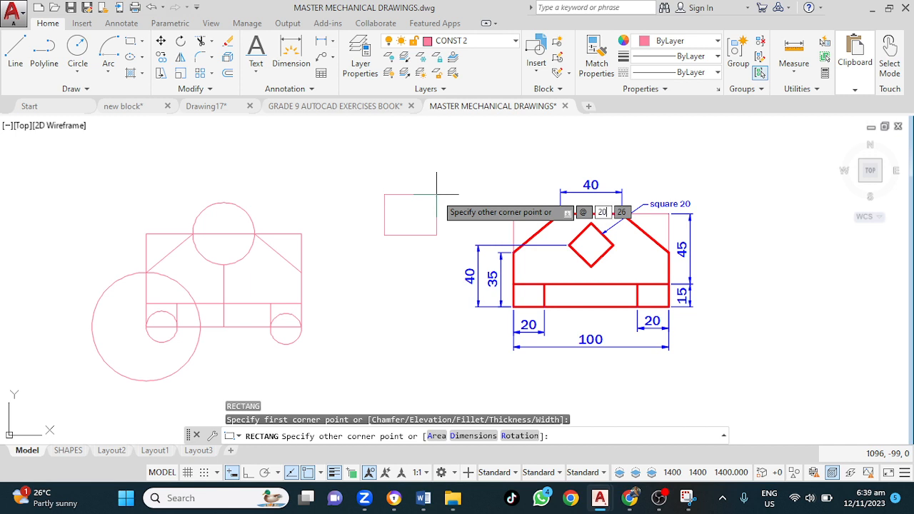
key("Tab")
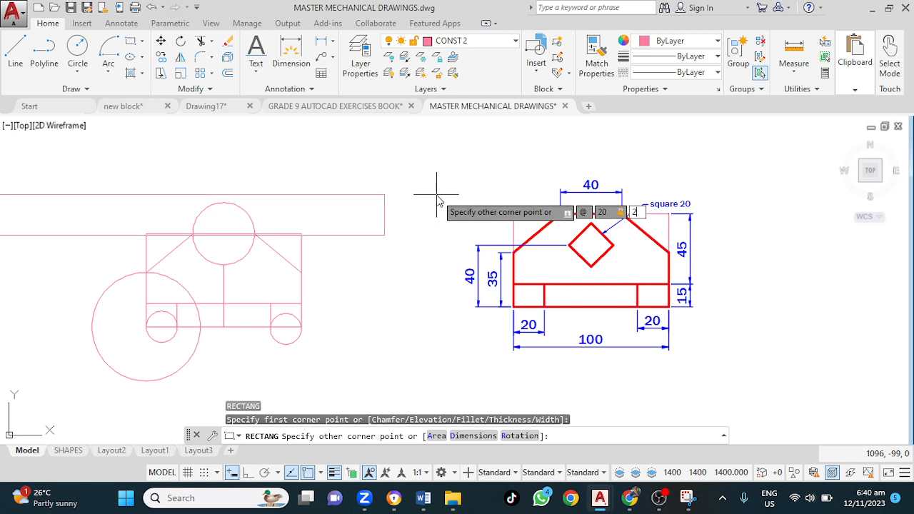
key("Return")
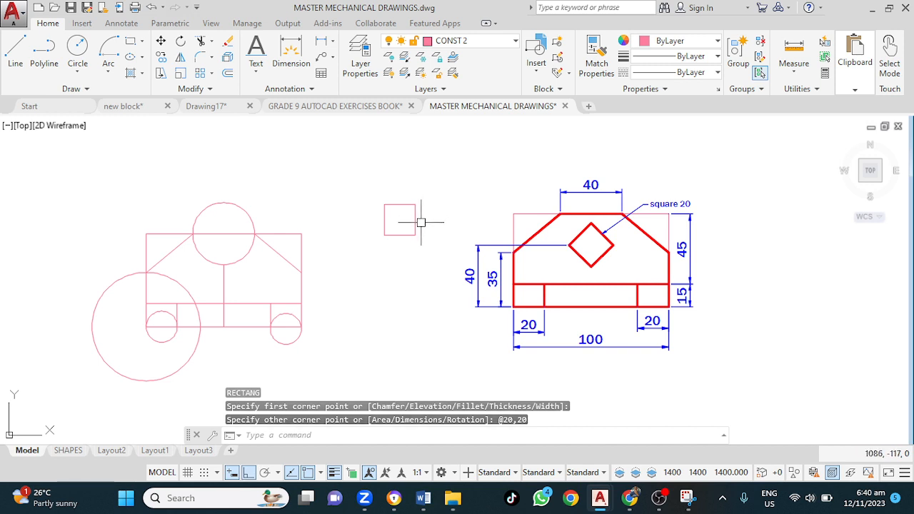
Rotate the 20 square by 45 degrees about its centre
left_click(415, 219)
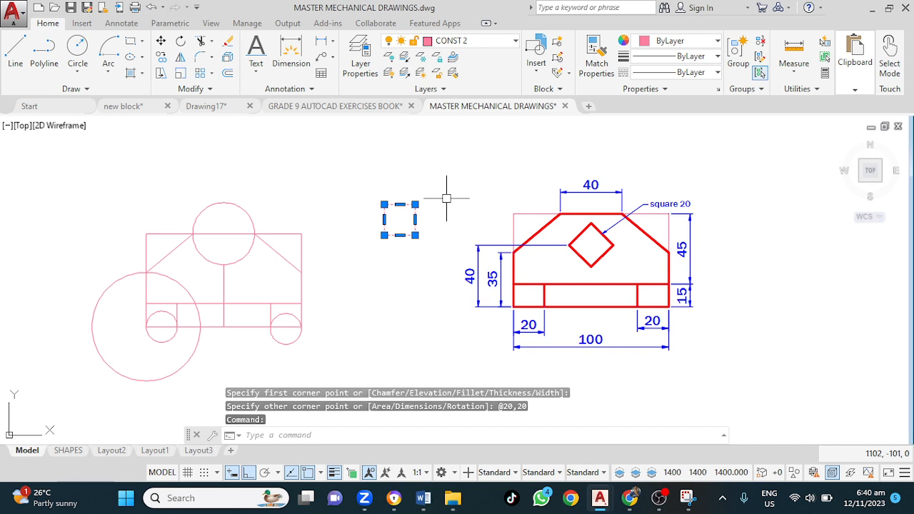
type("ro")
key("Return")
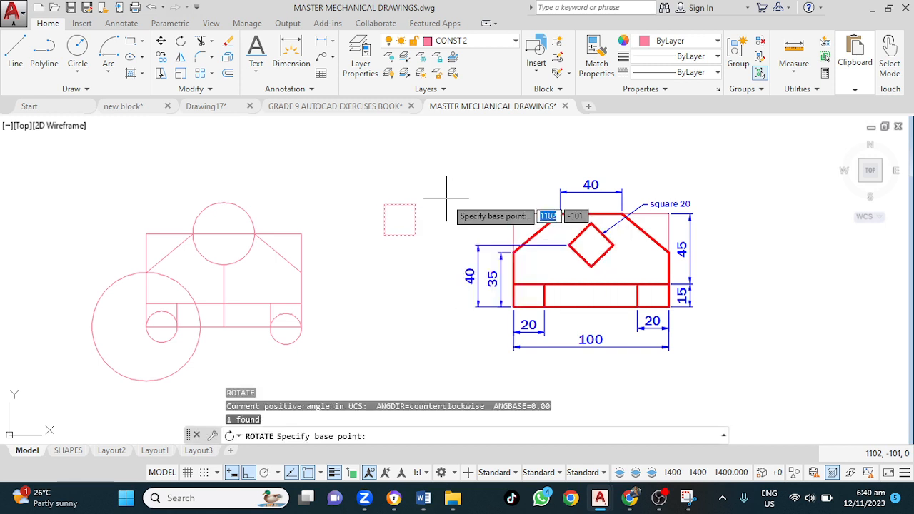
left_click(400, 216)
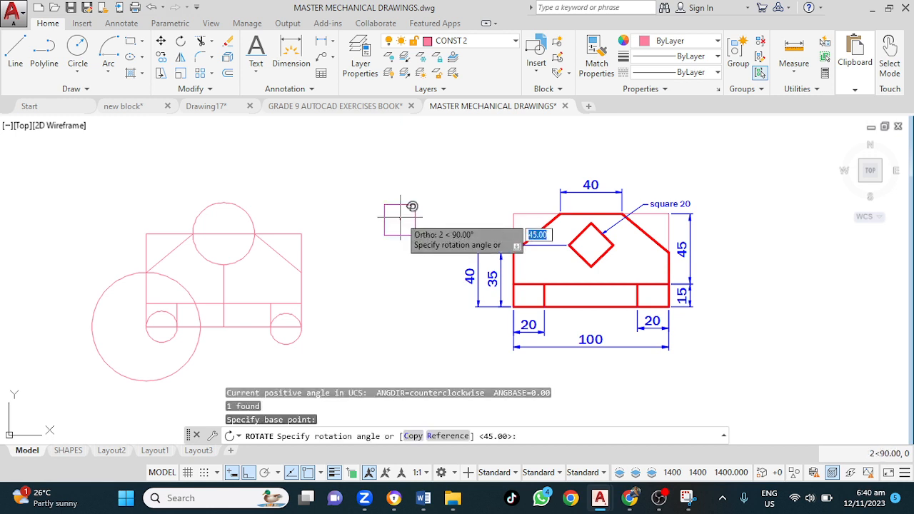
type("45")
key("Return")
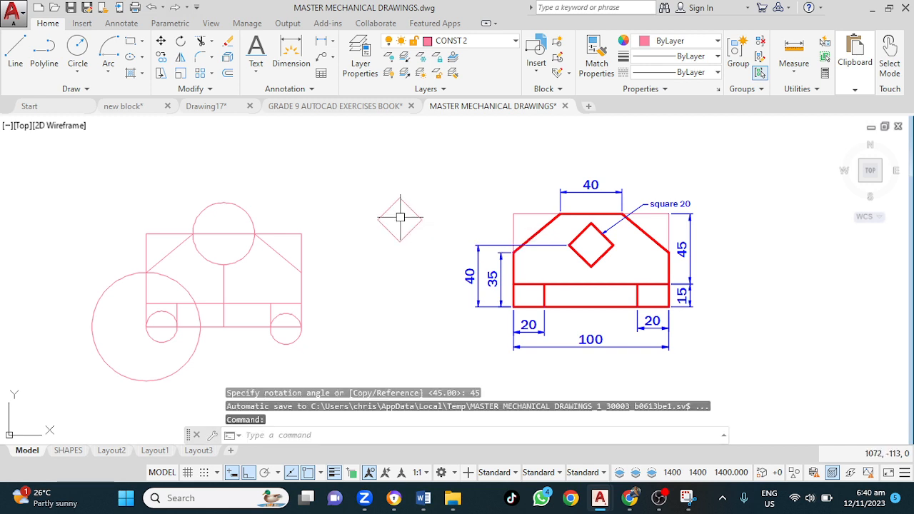
key("Escape")
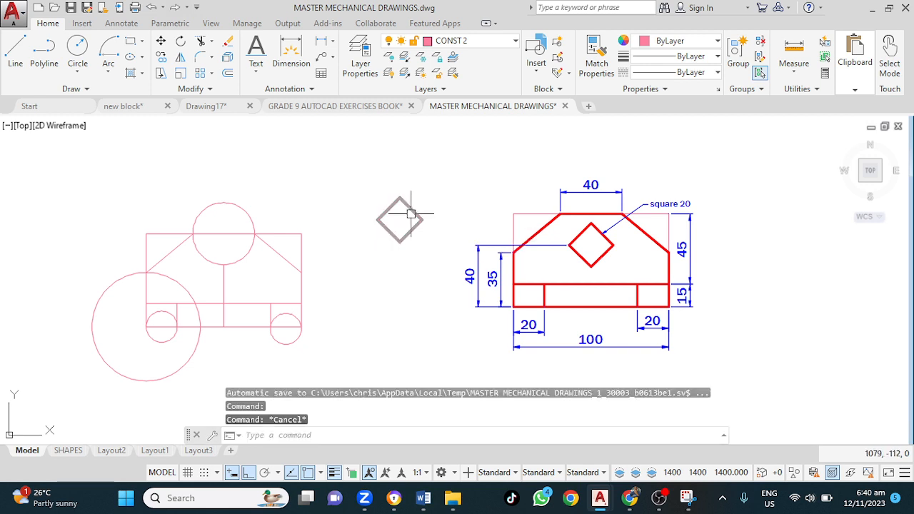
Move the rotated square by its centre onto the upper end of the 40 long vertical centre line
left_click(412, 208)
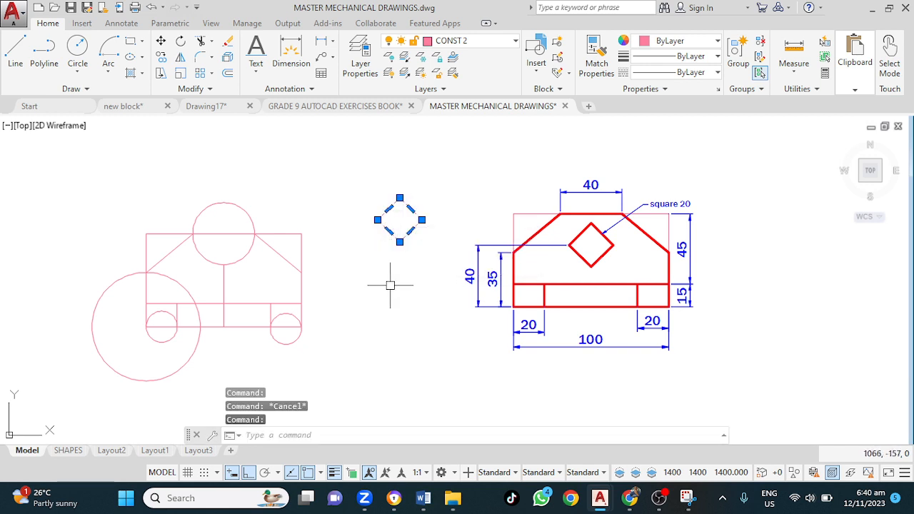
type("M")
key("Return")
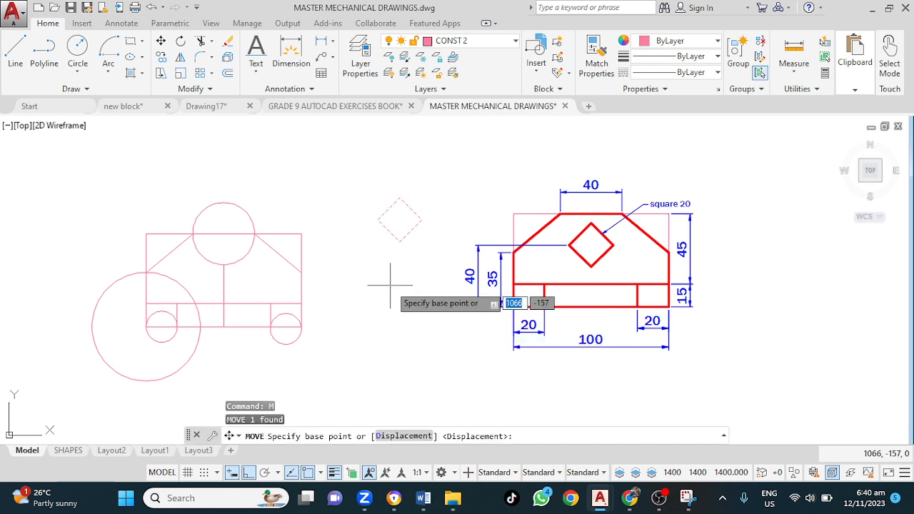
left_click(400, 220)
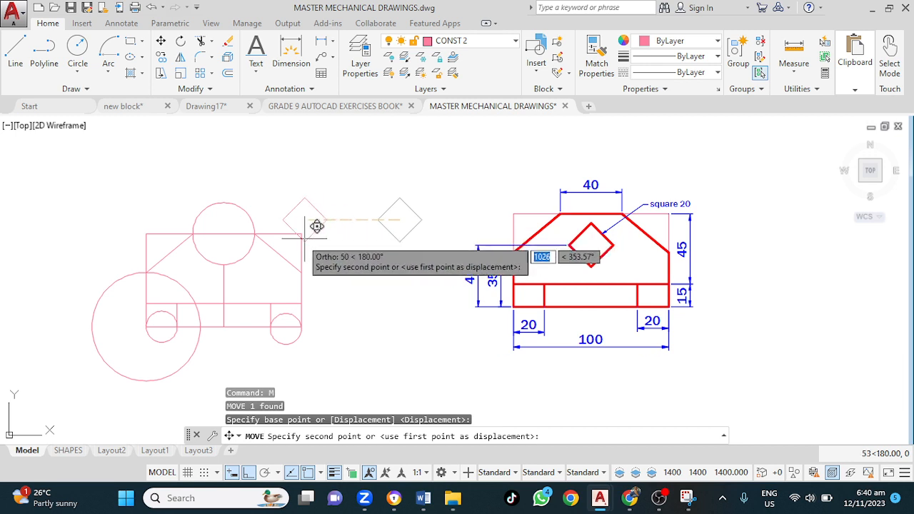
left_click(223, 264)
key("Escape")
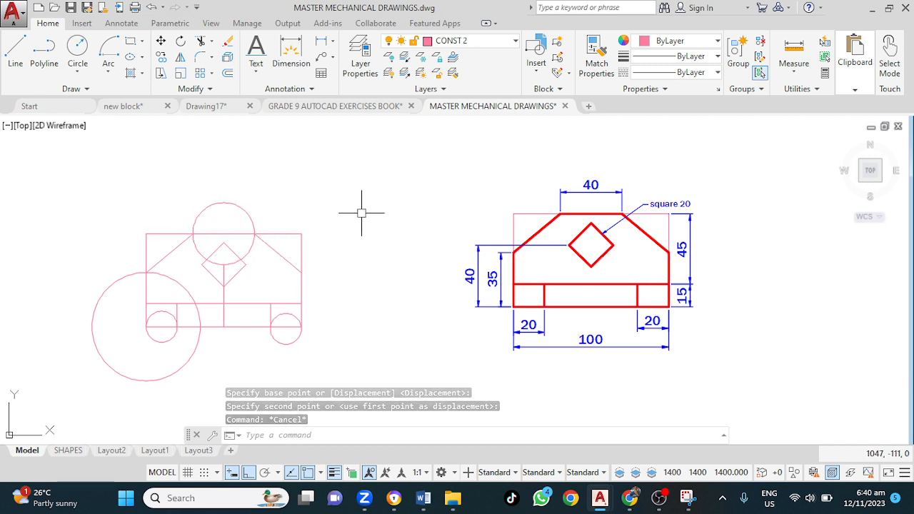
key("Escape")
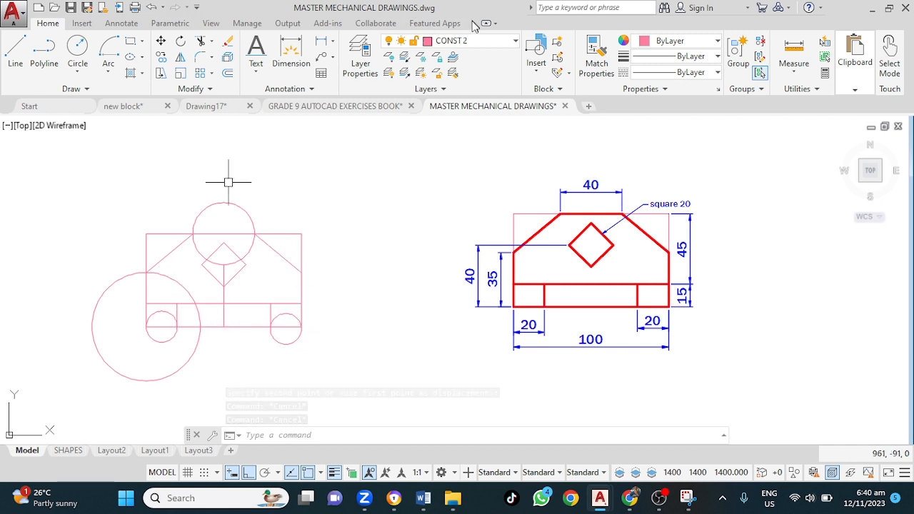
On the OUTLINE P&S layer, trace a polyline along the plate's top, left and bottom edges, the right side up to the chamfer, and the right chamfer
left_click(474, 43)
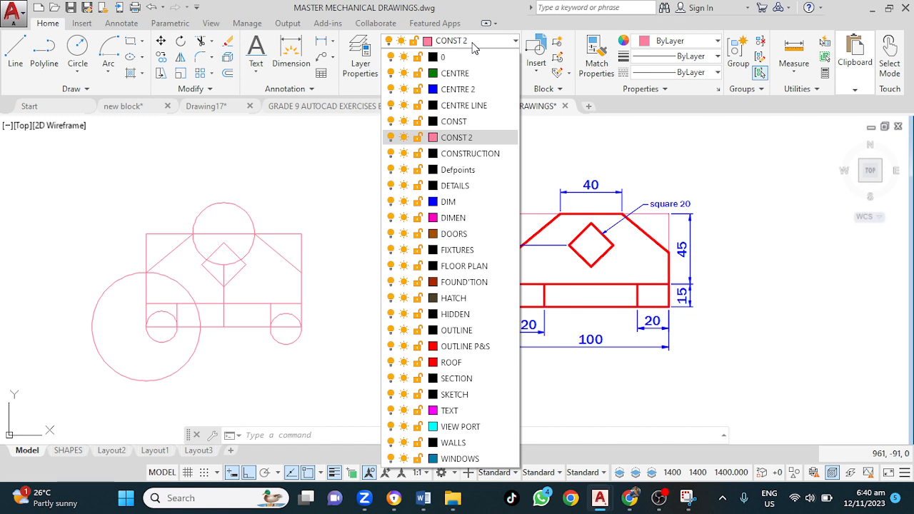
left_click(467, 346)
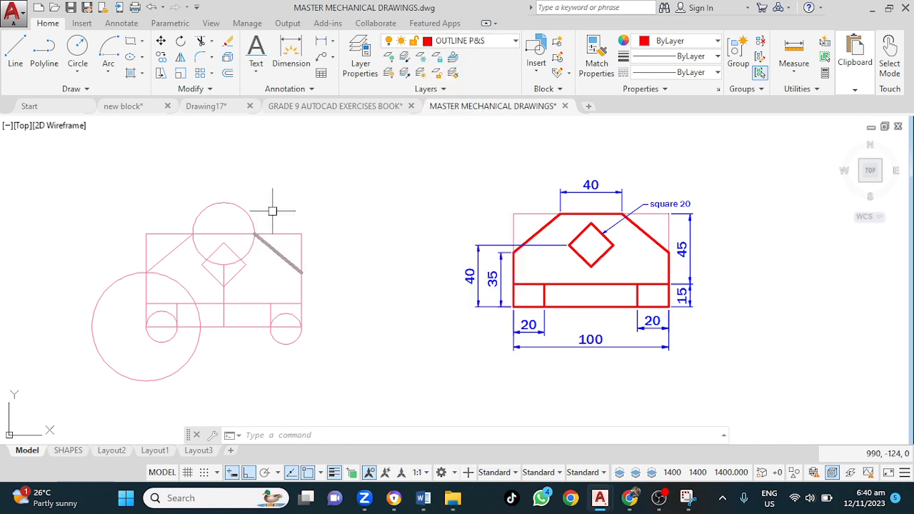
left_click(44, 54)
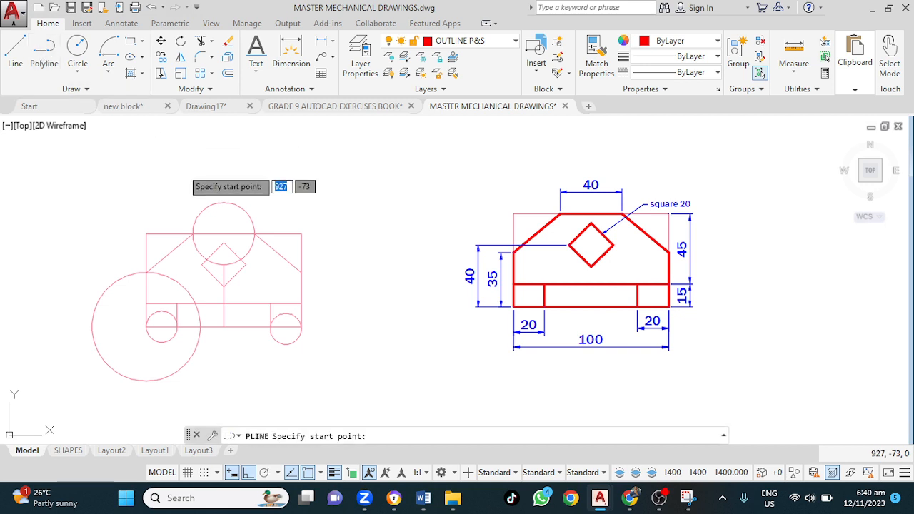
left_click(254, 234)
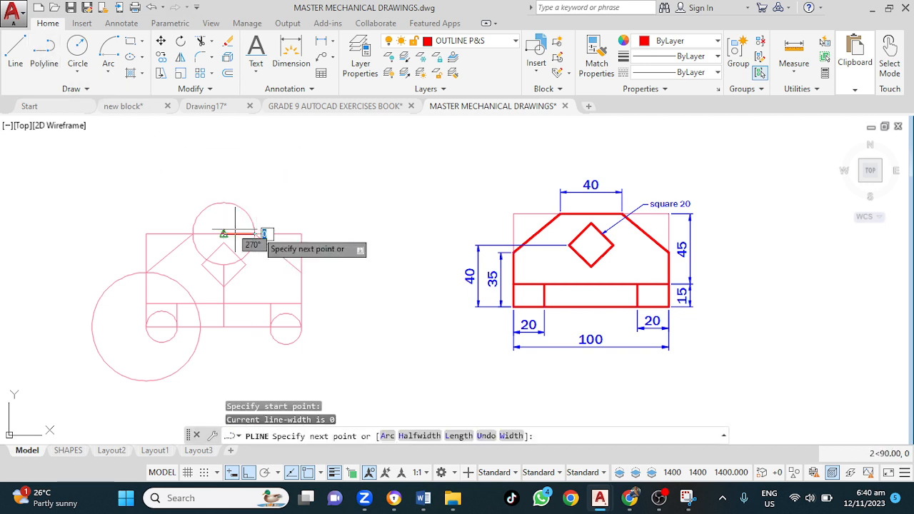
left_click(194, 234)
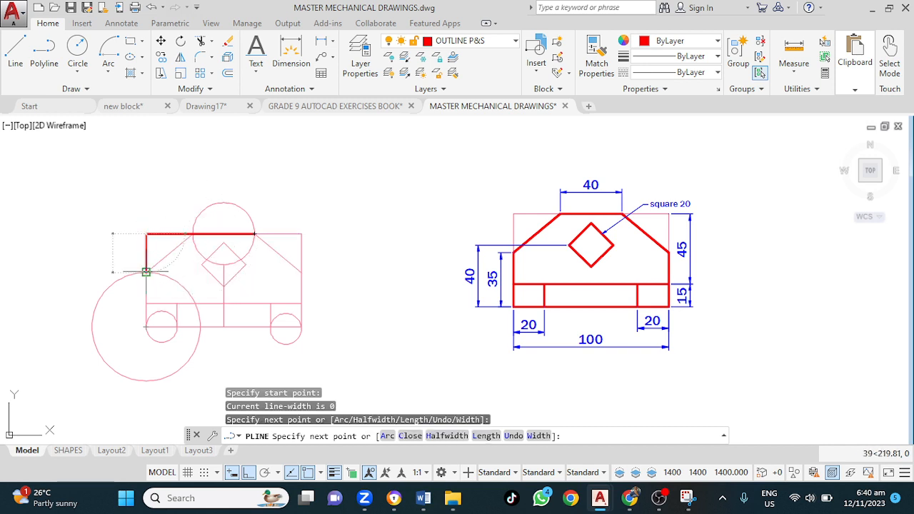
left_click(146, 234)
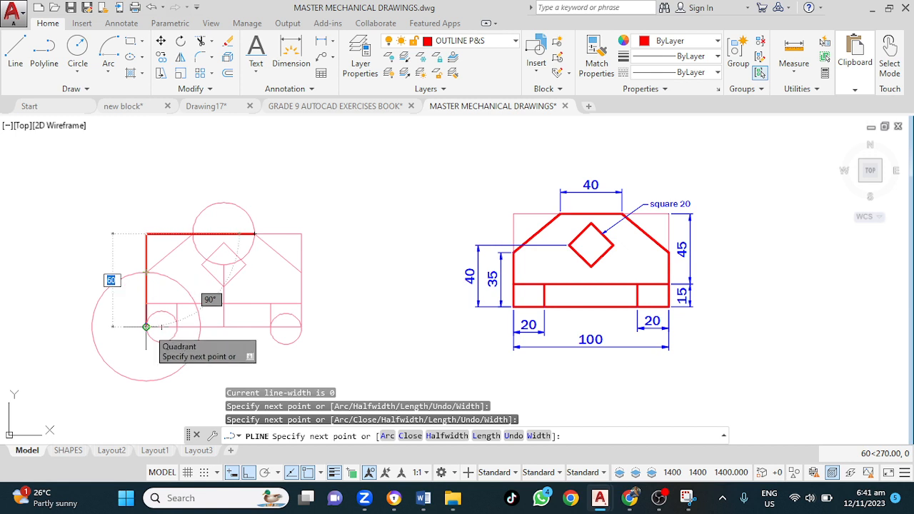
left_click(145, 327)
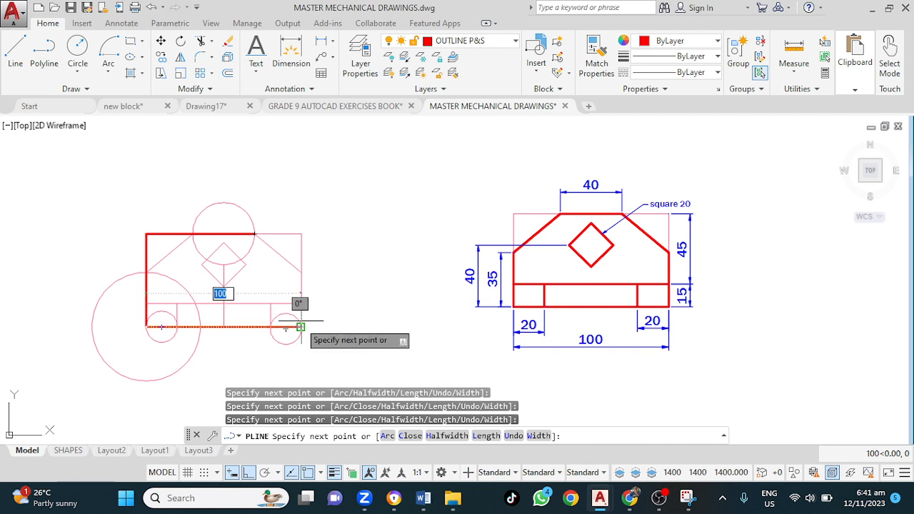
left_click(300, 327)
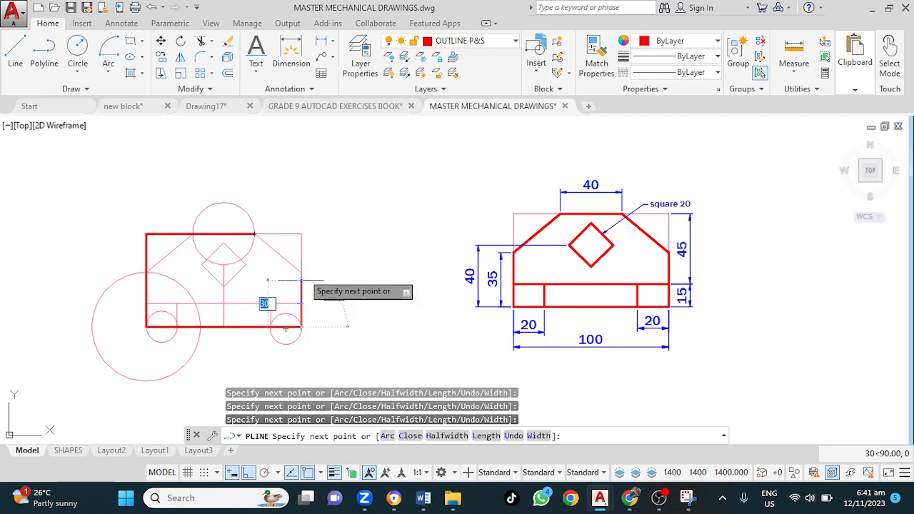
left_click(301, 272)
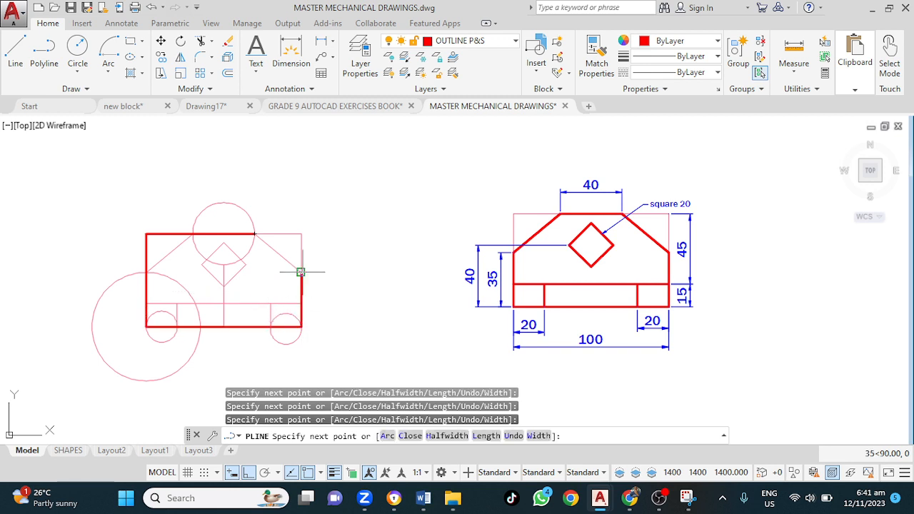
left_click(260, 242)
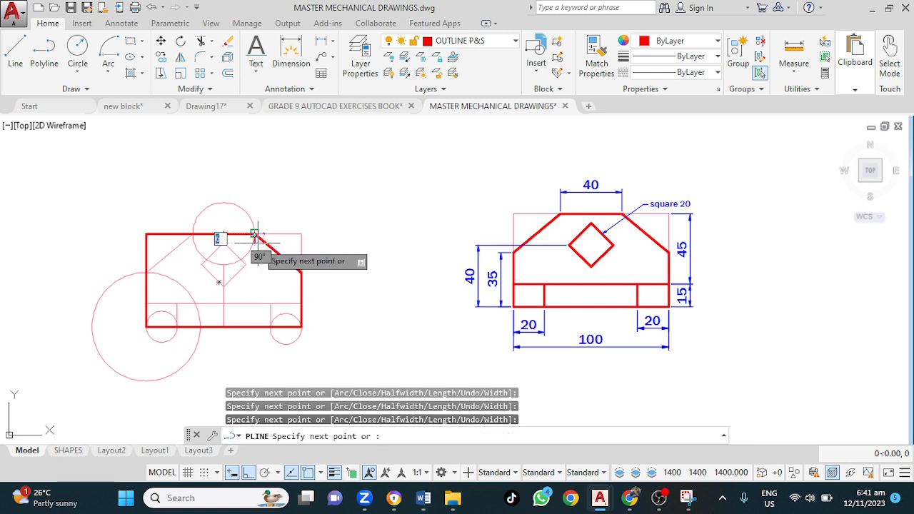
key("Escape")
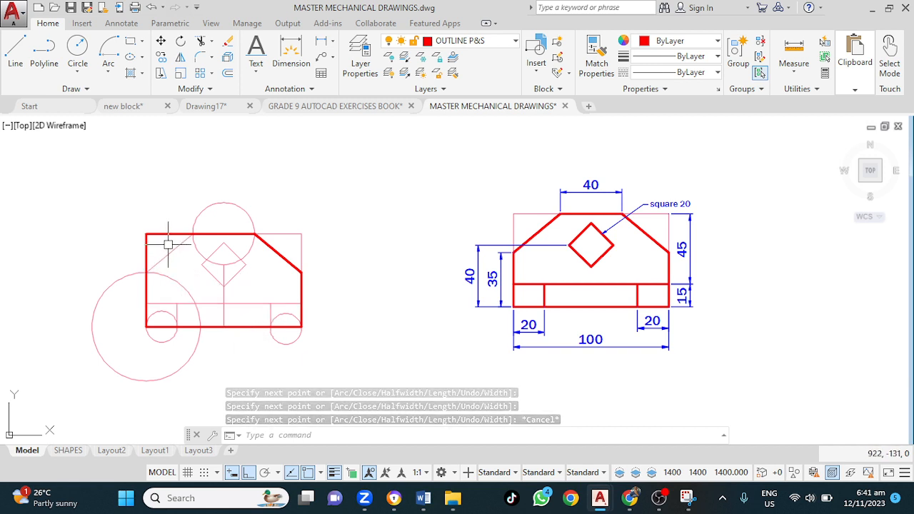
Draw an outline line over the left chamfer, from the top circle's left side to the large circle's crossing on the left edge
type("l")
key("Return")
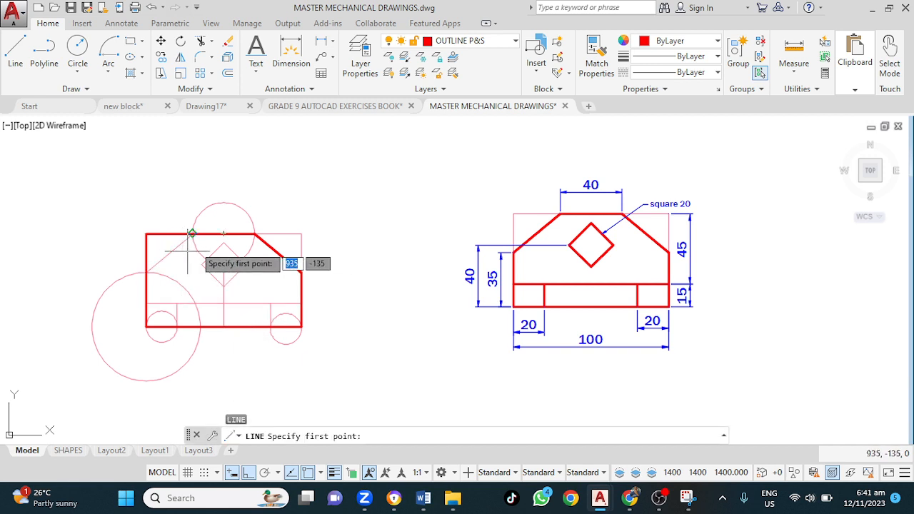
left_click(192, 233)
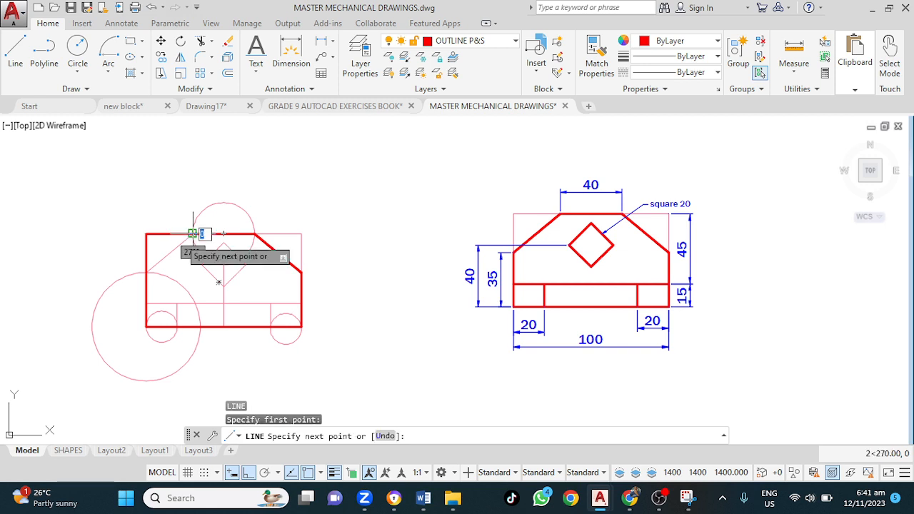
left_click(145, 272)
key("Return")
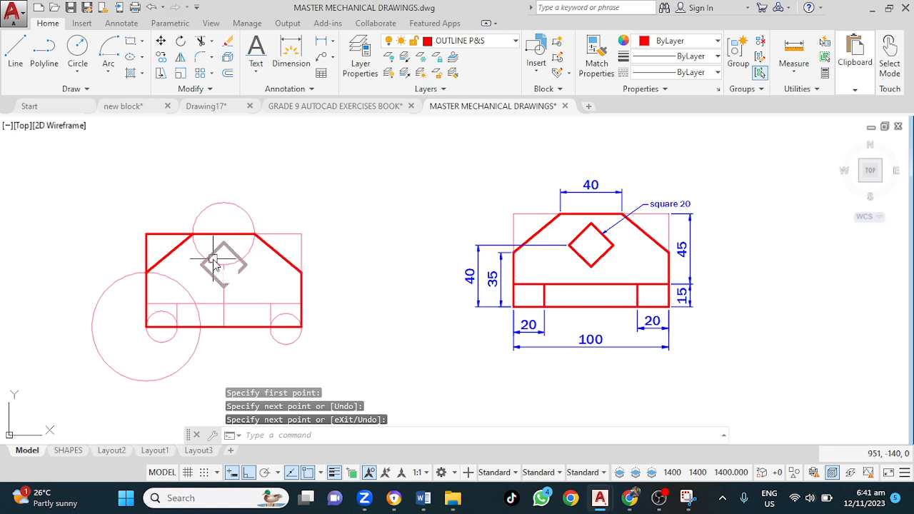
Trim the outline's upper left corner beyond the left chamfer
type("tr")
key("Return")
key("Return")
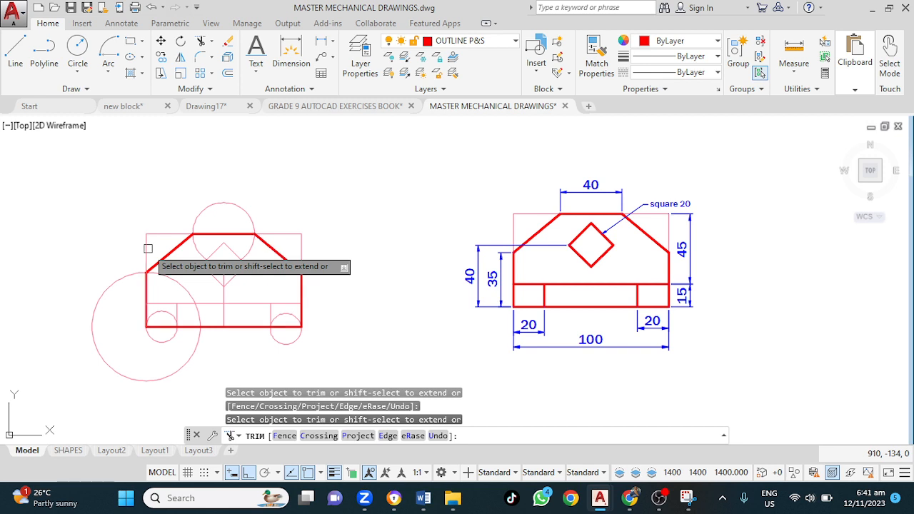
key("Escape")
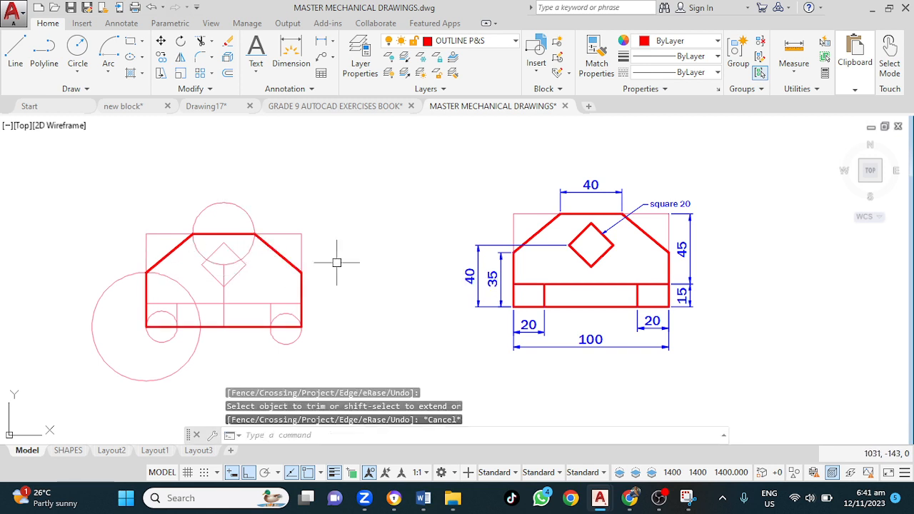
Match the properties of the plate's outline onto the rotated square, the horizontal line above the base blocks and both blocks' inner vertical lines
type("m")
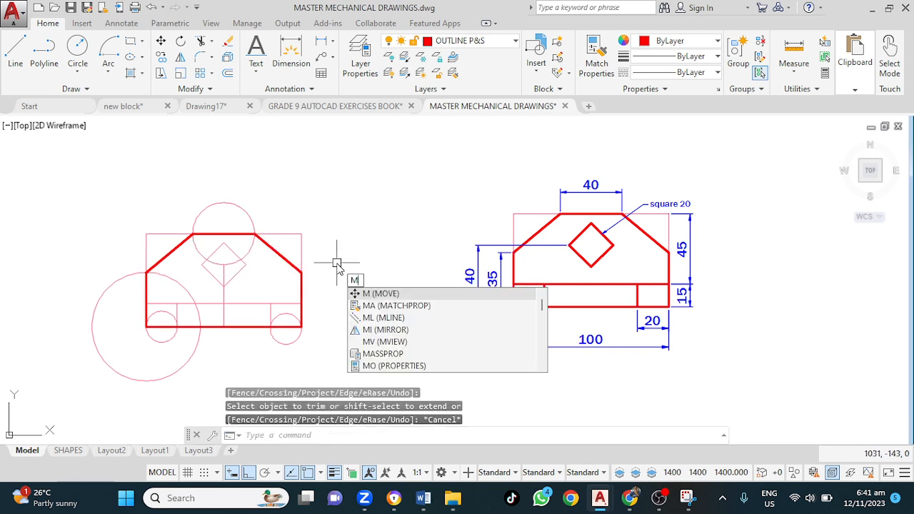
type("a")
key("Return")
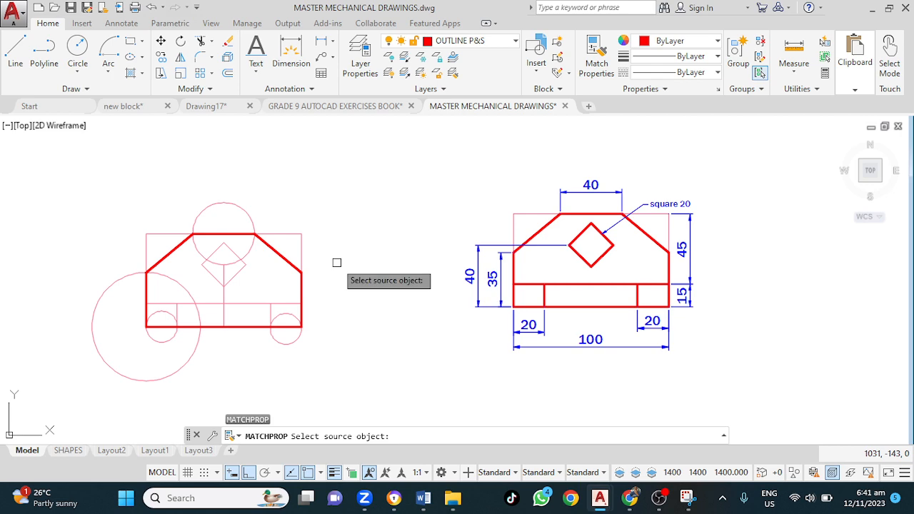
left_click(299, 269)
left_click(243, 270)
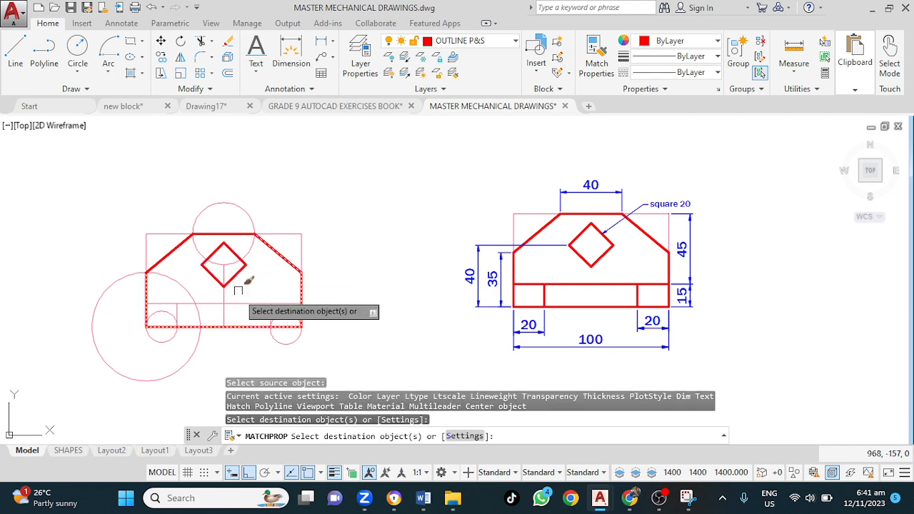
left_click(239, 305)
scroll(161, 317, "up", 4)
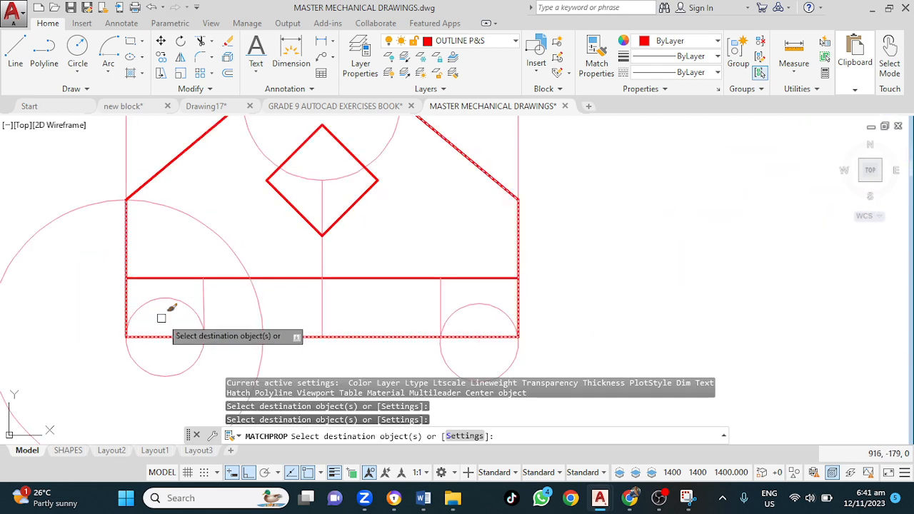
left_click(203, 296)
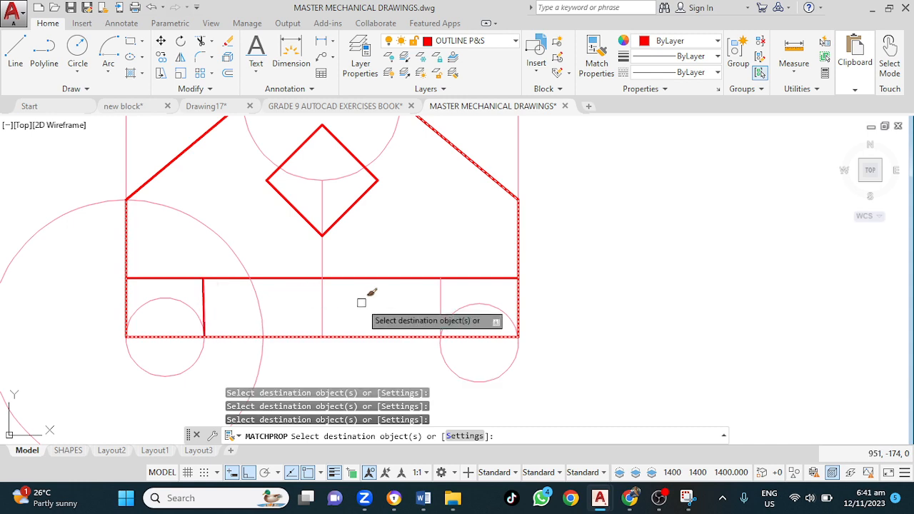
left_click(440, 292)
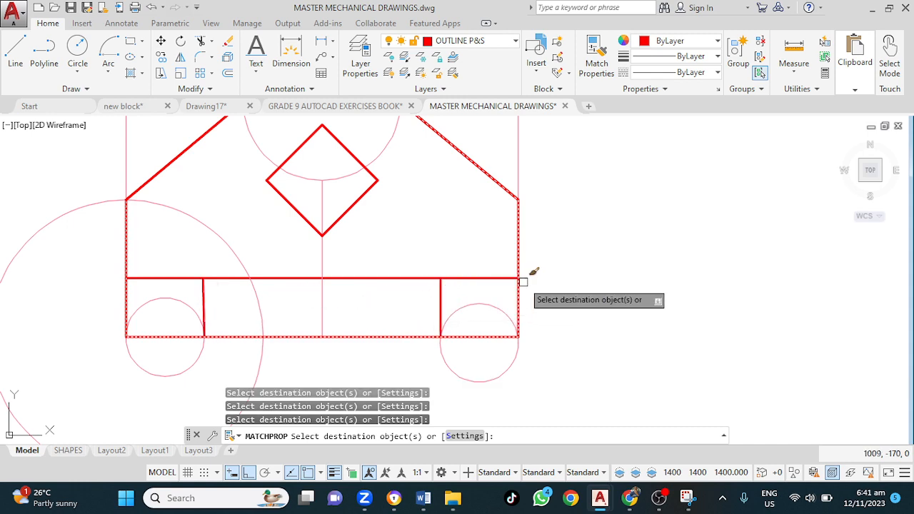
scroll(527, 280, "down", 5)
key("Escape")
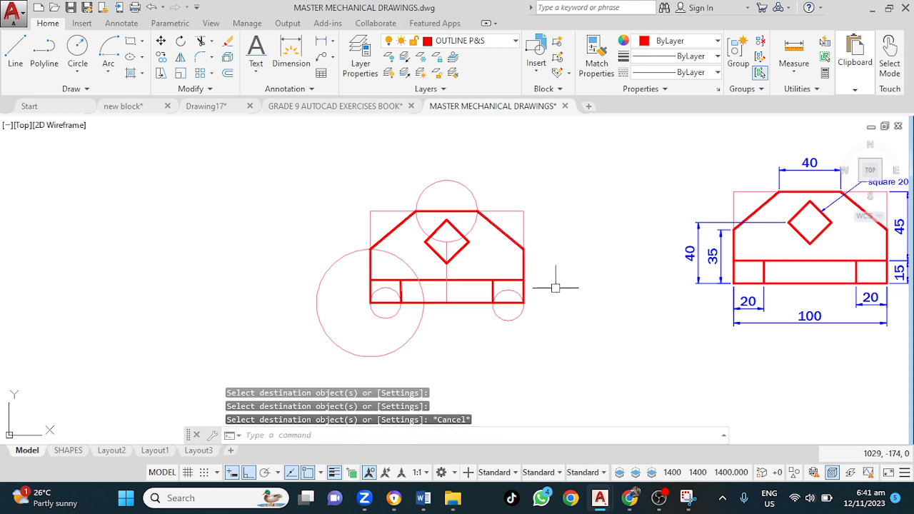
Make DIM the current layer and add an aligned dimension to the right chamfer, placed outside the plate
middle_click_drag(557, 287, 383, 265)
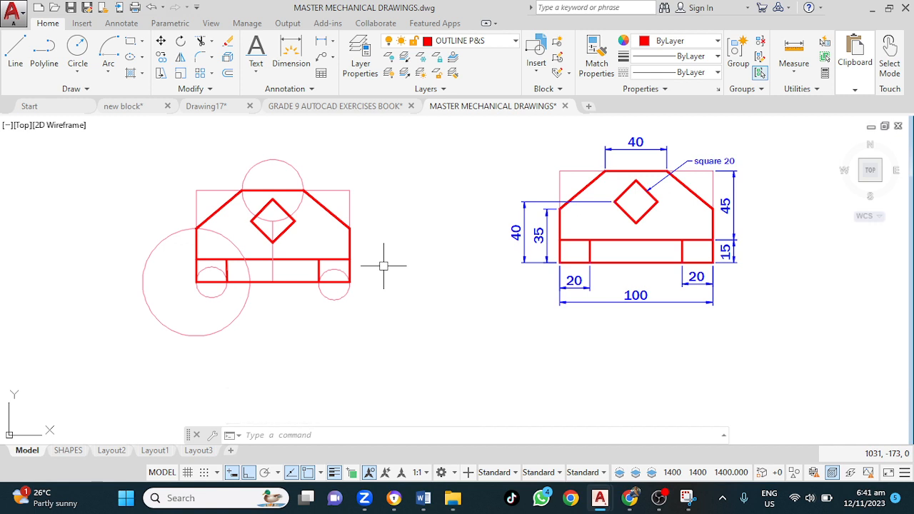
left_click(505, 46)
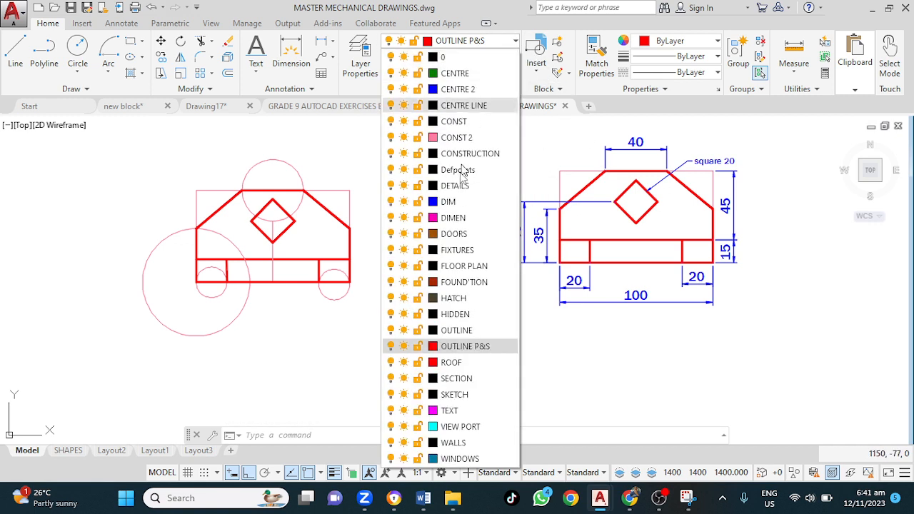
key("Escape")
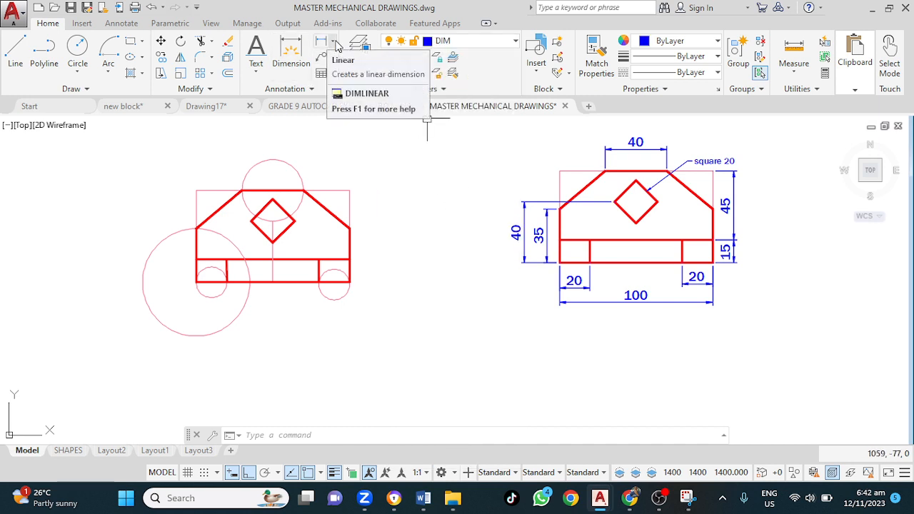
left_click(333, 45)
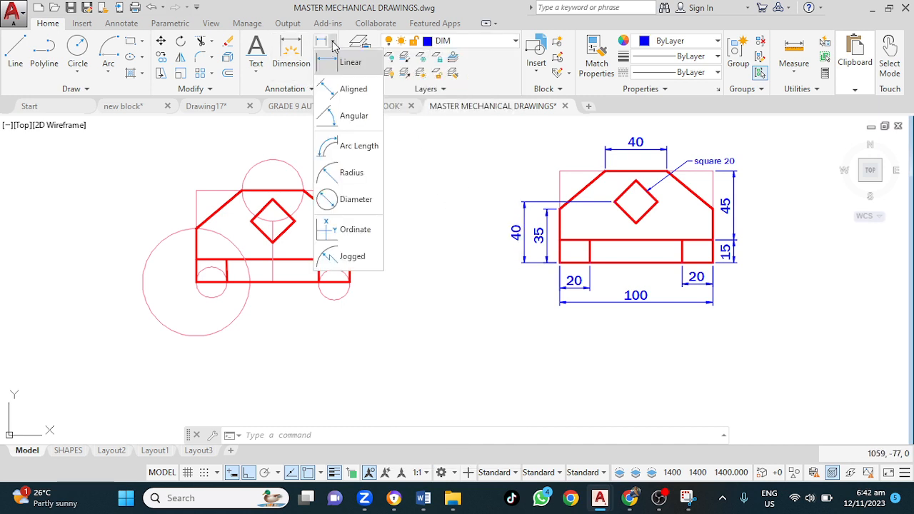
left_click(338, 88)
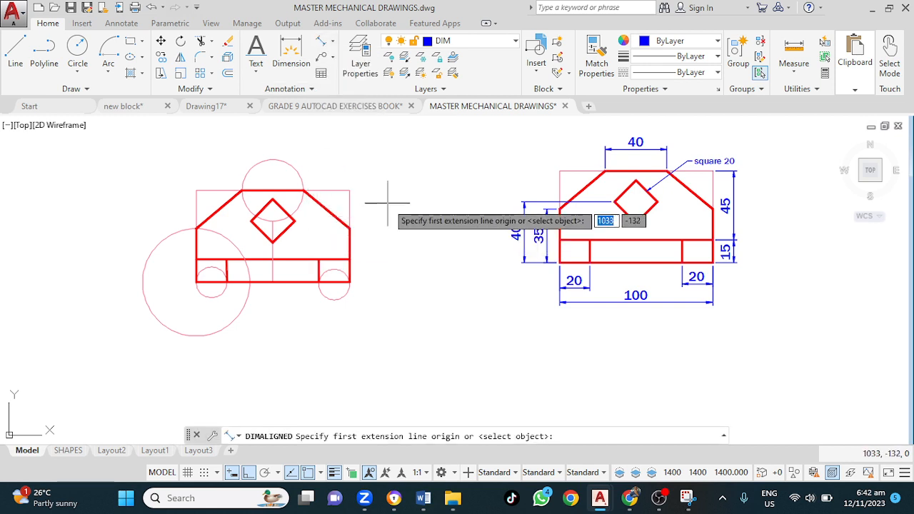
key("Return")
left_click(336, 213)
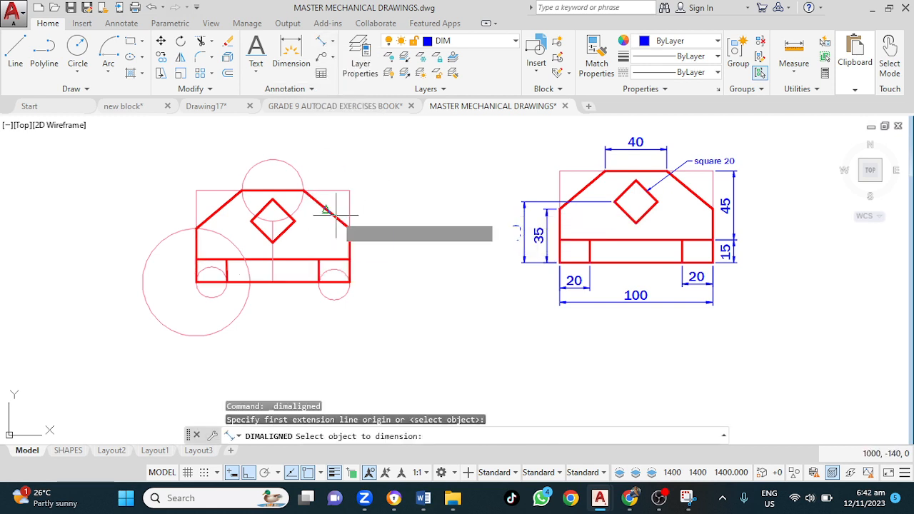
left_click(354, 197)
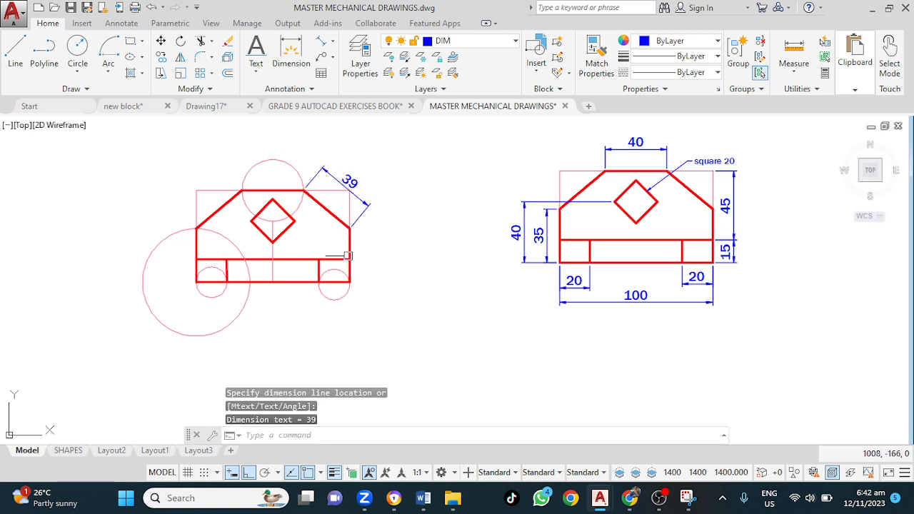
Add an aligned dimension to the plate's left edge, from the lower corner up to the chamfer
key("Return")
key("Return")
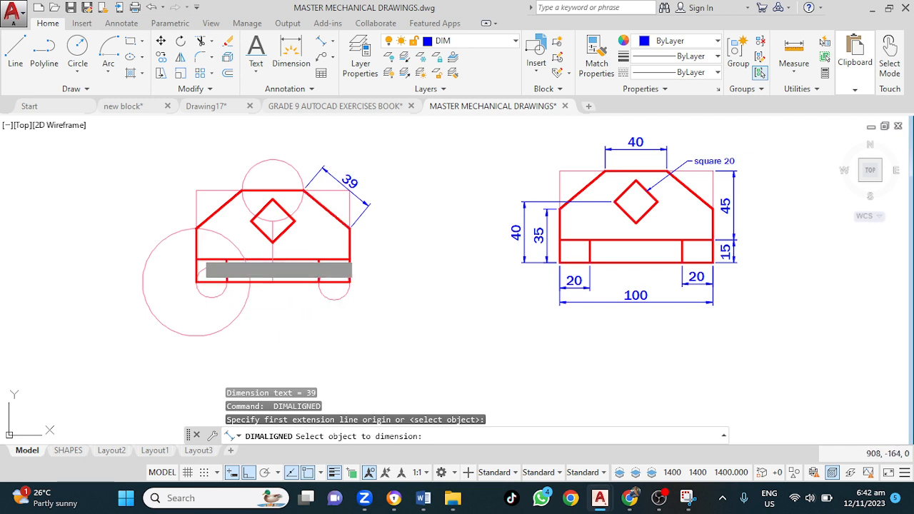
left_click(195, 250)
left_click(169, 239)
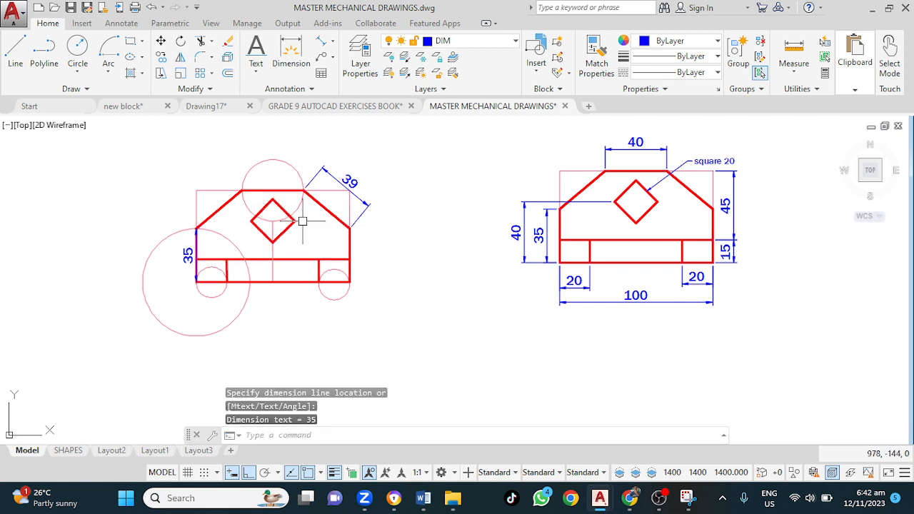
key("Return")
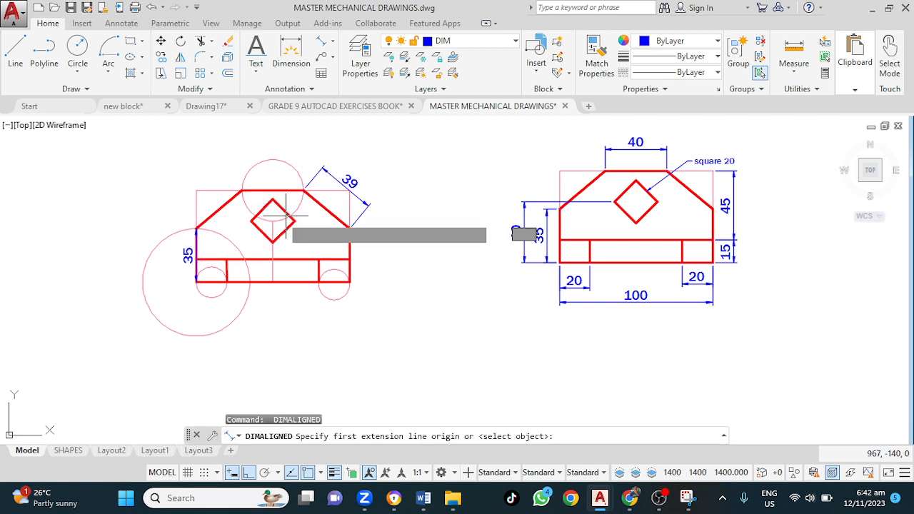
left_click(250, 221)
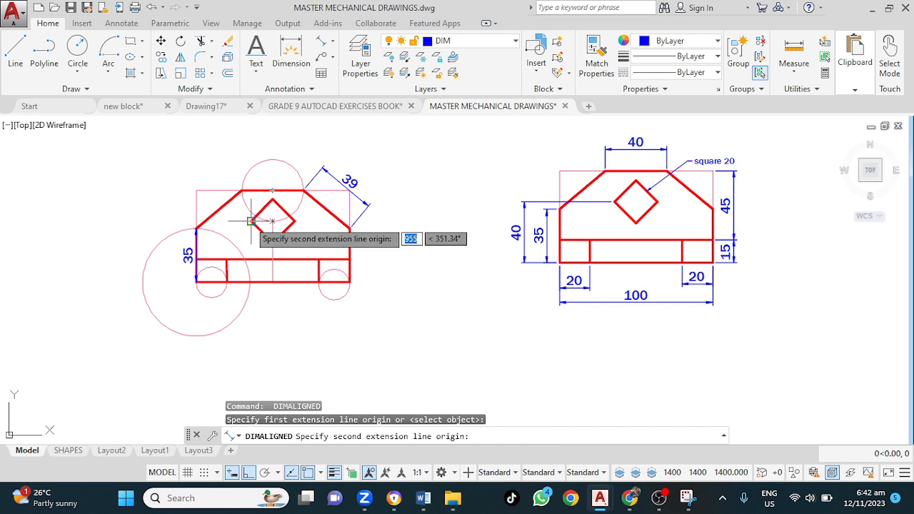
left_click(196, 277)
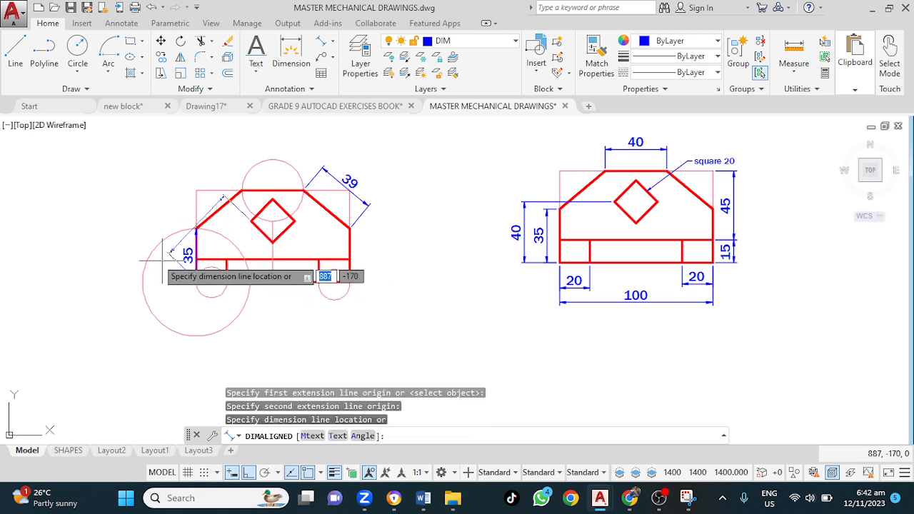
key("Escape")
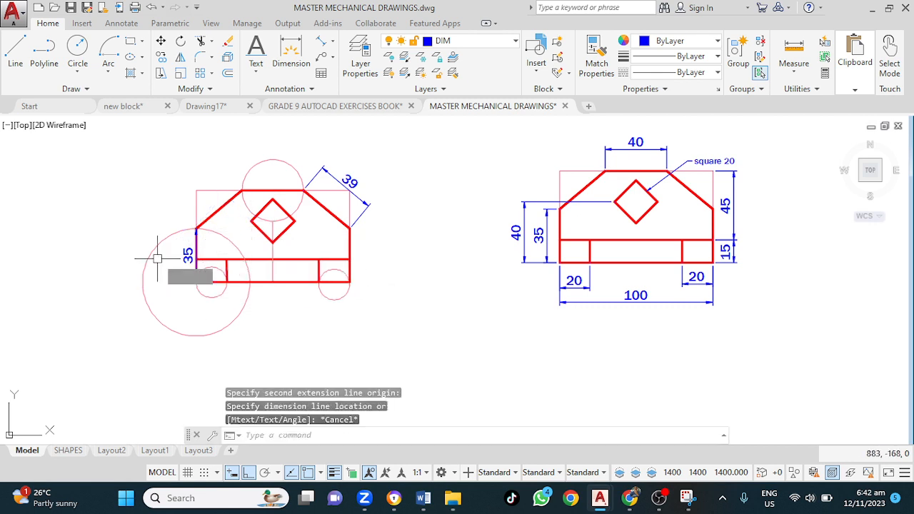
Add a vertical linear dimension from the rotated square's left corner to the plate's lower left corner, placed outside the left edge's dimension
left_click(332, 41)
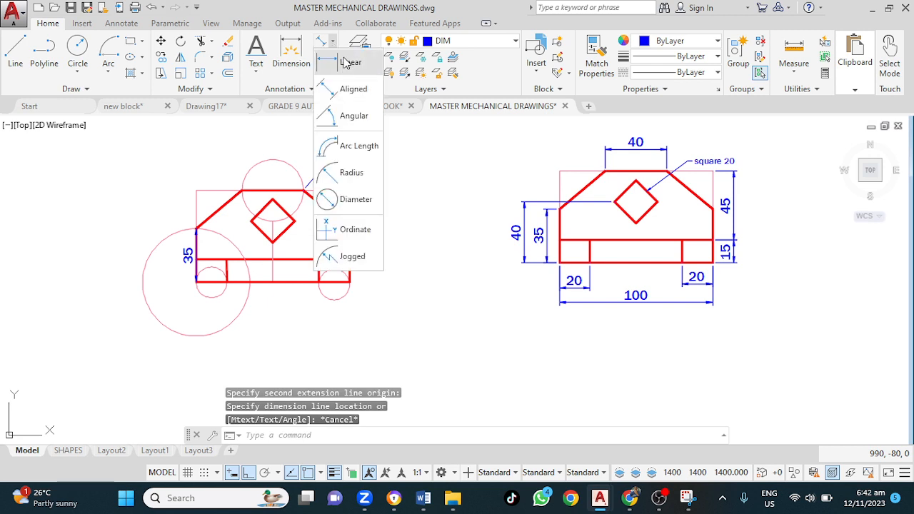
left_click(345, 63)
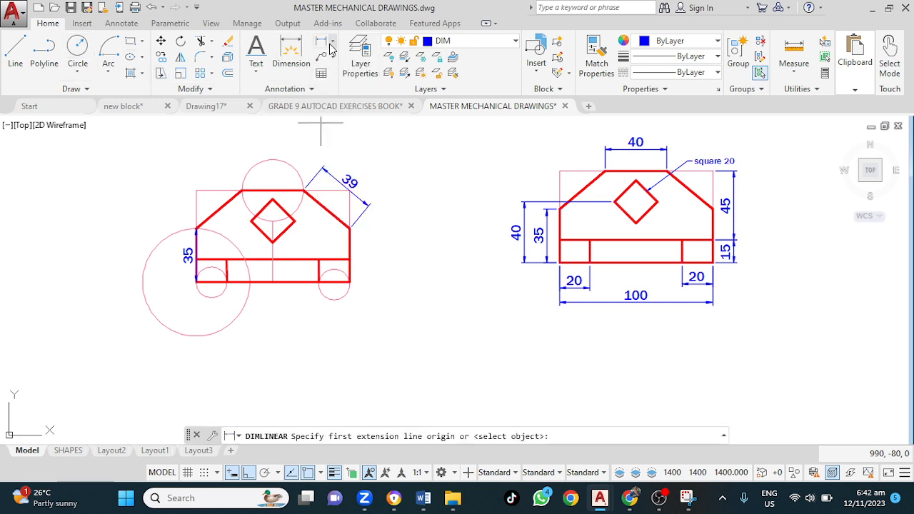
left_click(251, 221)
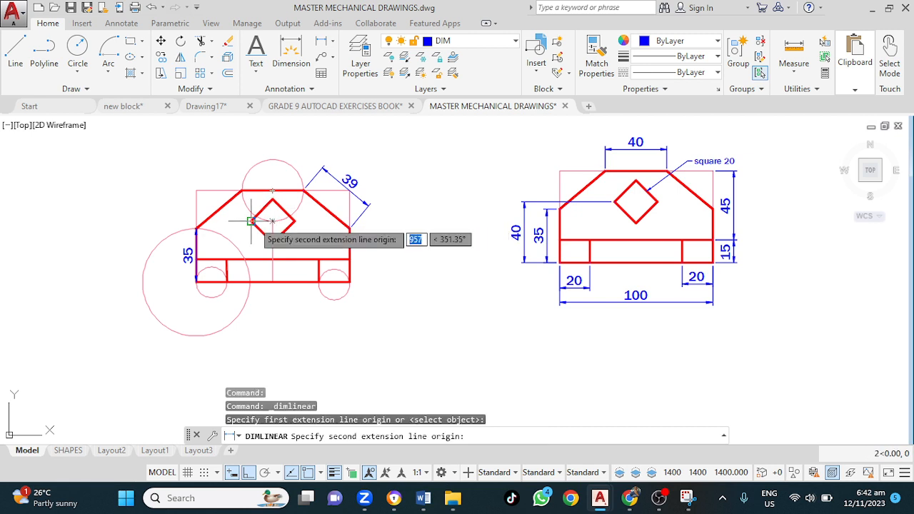
left_click(196, 281)
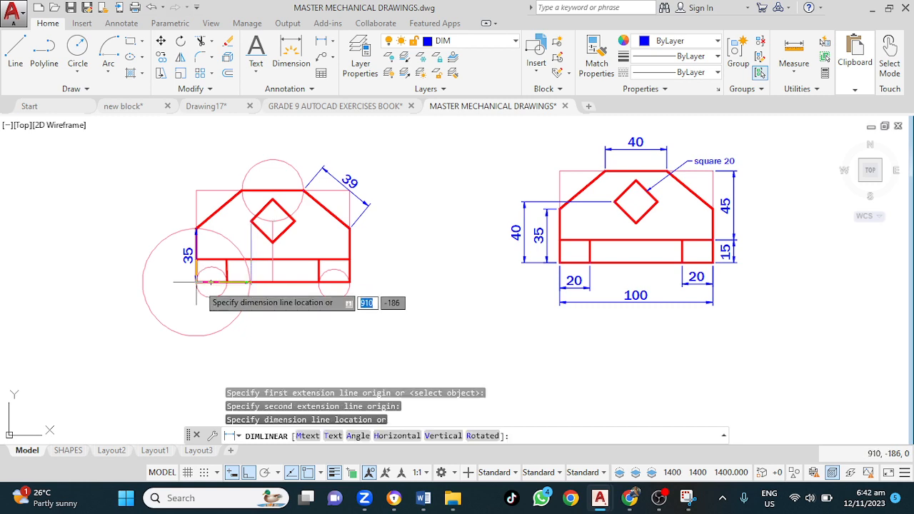
left_click(150, 255)
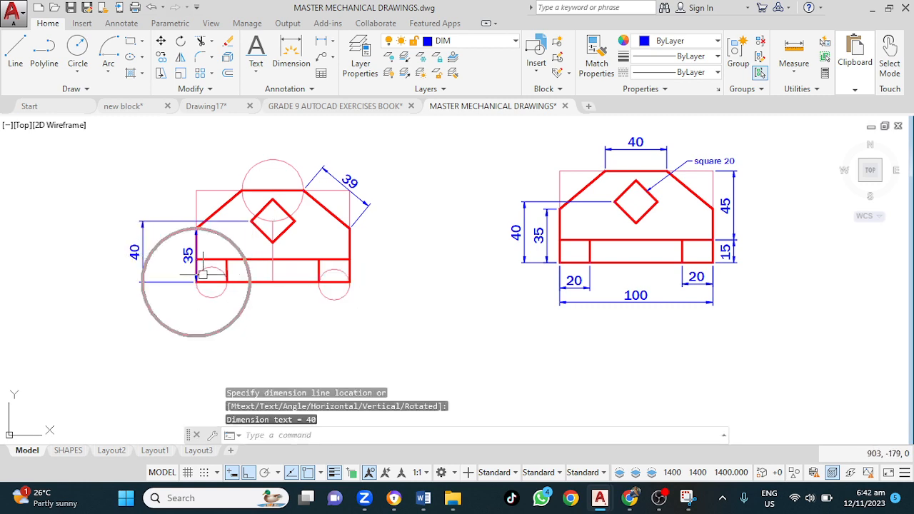
Move the left edge's dimension line outward, clear of the plate's outline
scroll(203, 275, "up", 4)
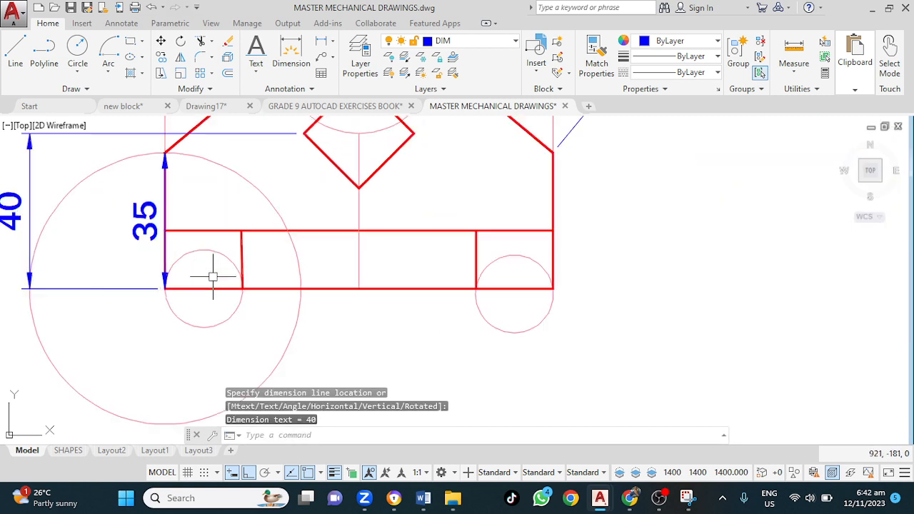
left_click(151, 226)
left_click(145, 221)
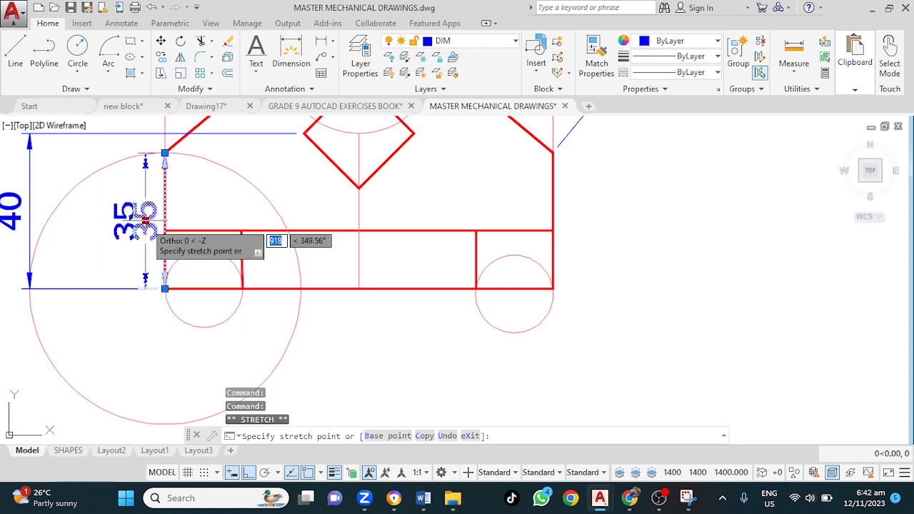
left_click(146, 221)
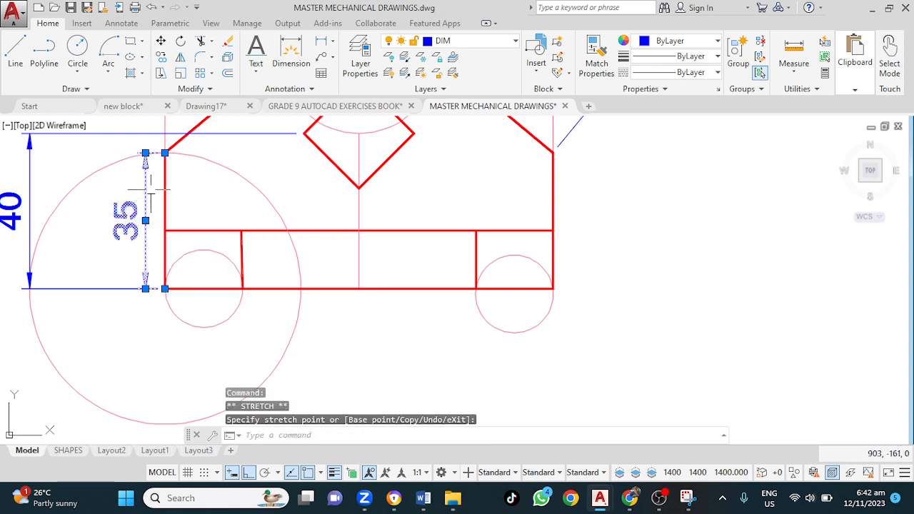
key("Escape")
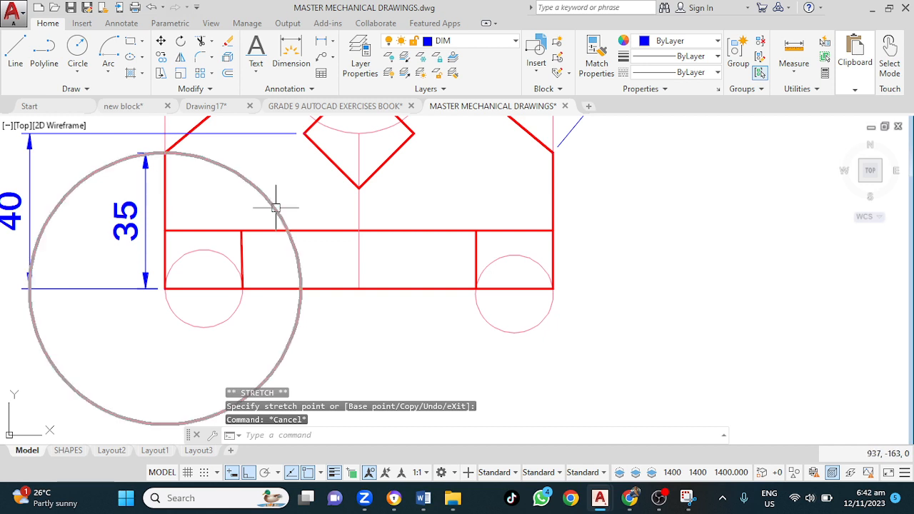
Add a horizontal linear dimension for the left base block's width, placed below the plate
scroll(278, 214, "down", 2)
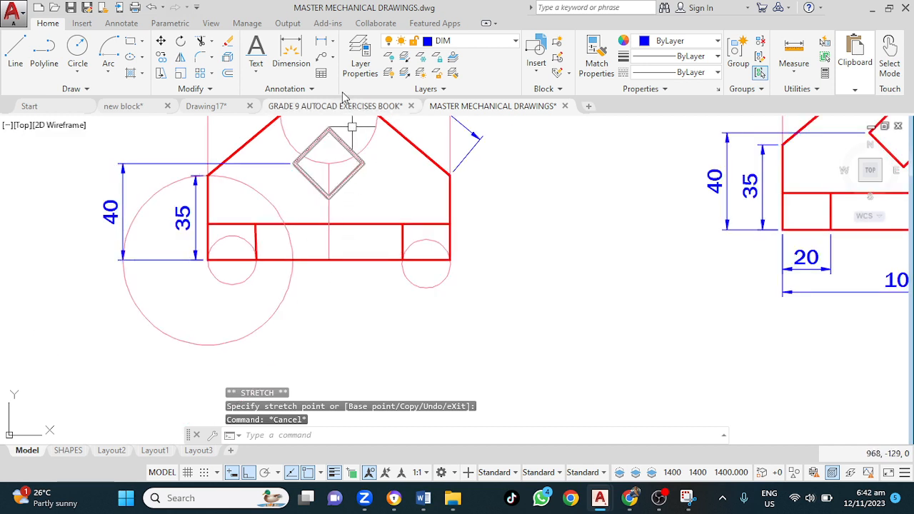
type("dli")
key("Return")
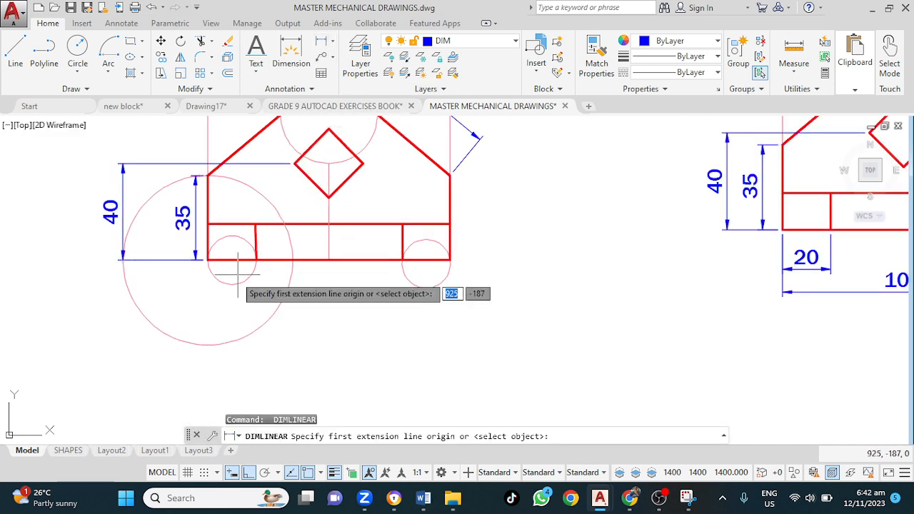
left_click(207, 259)
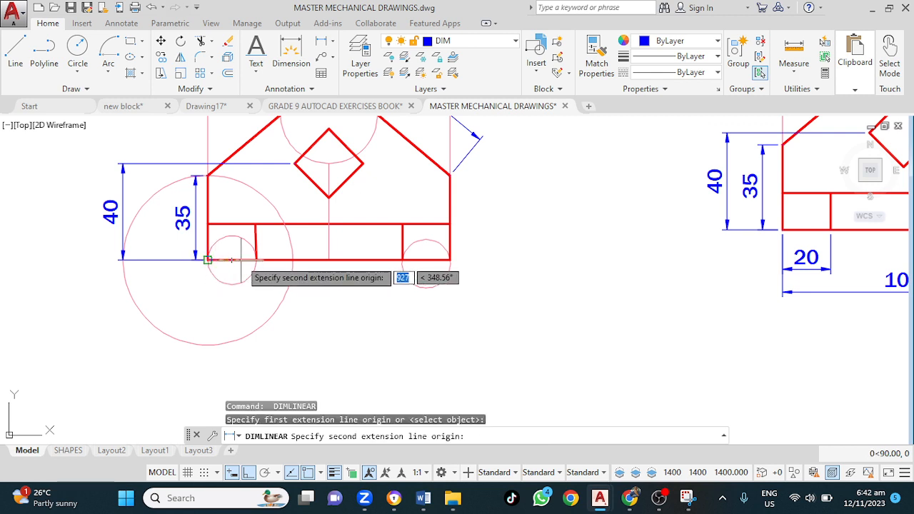
left_click(255, 260)
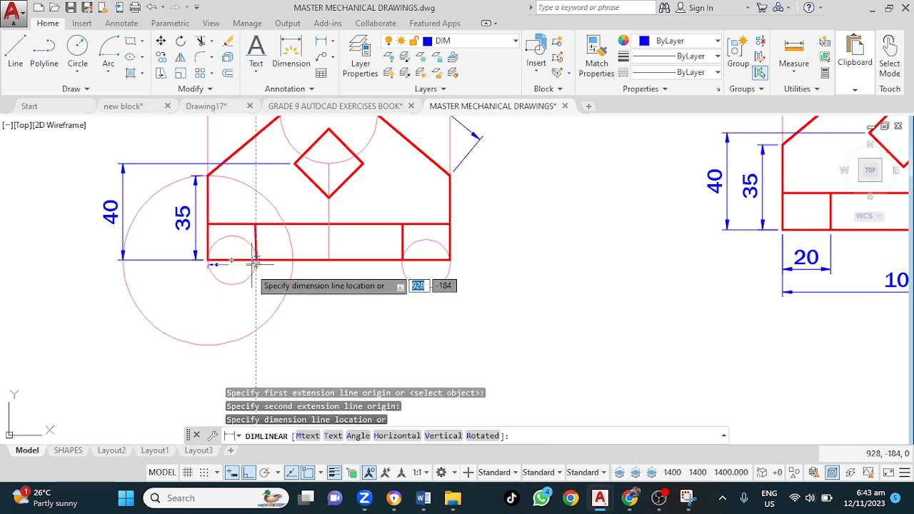
left_click(245, 287)
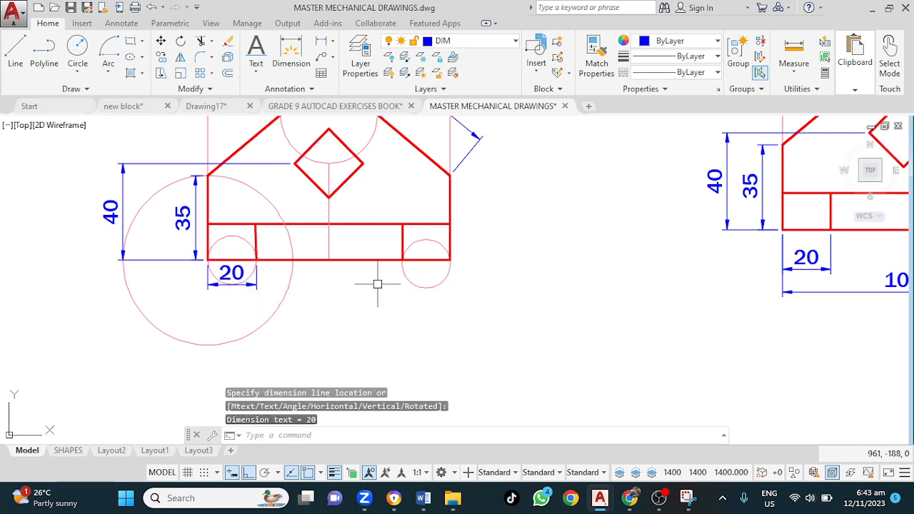
Add a horizontal linear dimension for the right base block's width, placed below the plate
key("Return")
left_click(402, 260)
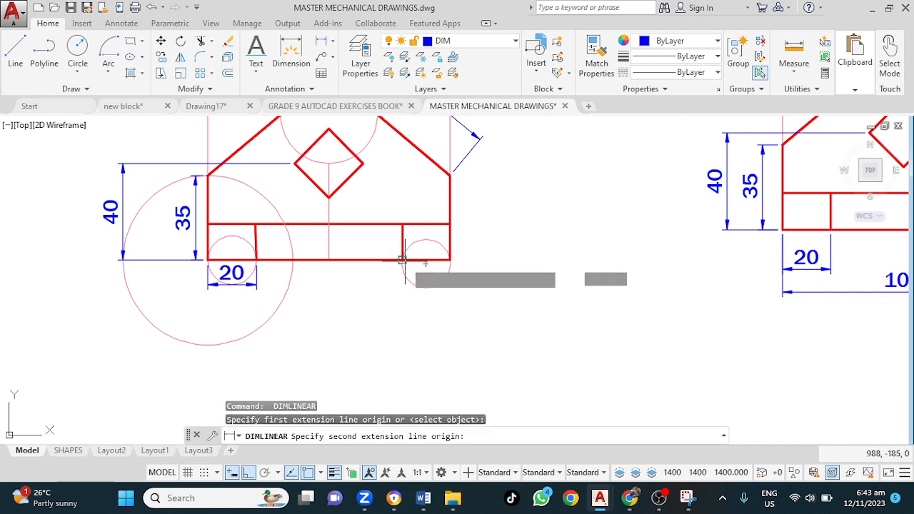
left_click(448, 260)
left_click(436, 295)
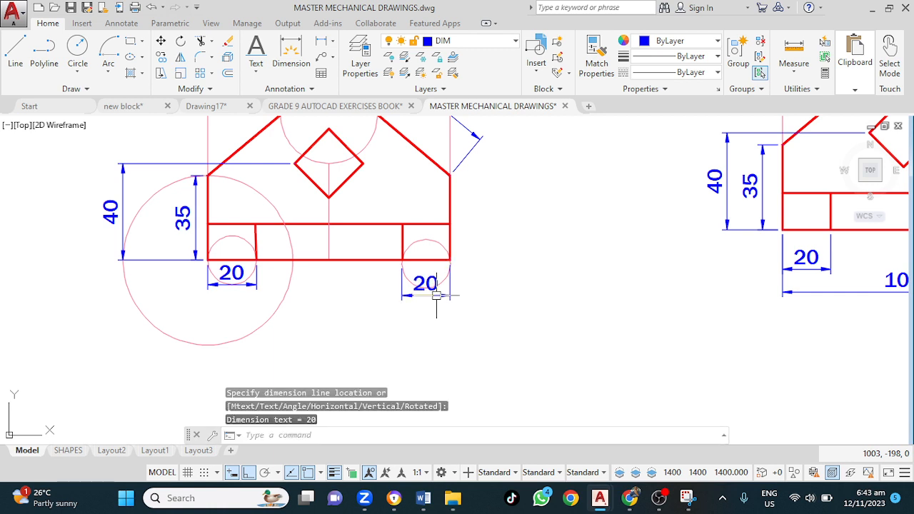
Add a vertical linear dimension for the right base block's height, placed just outside the plate's right edge
middle_click_drag(488, 257, 405, 260)
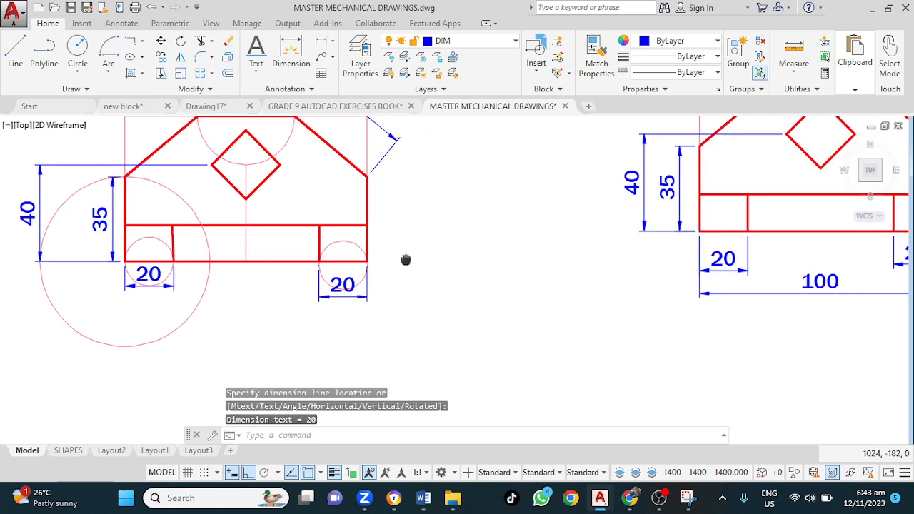
key("Return")
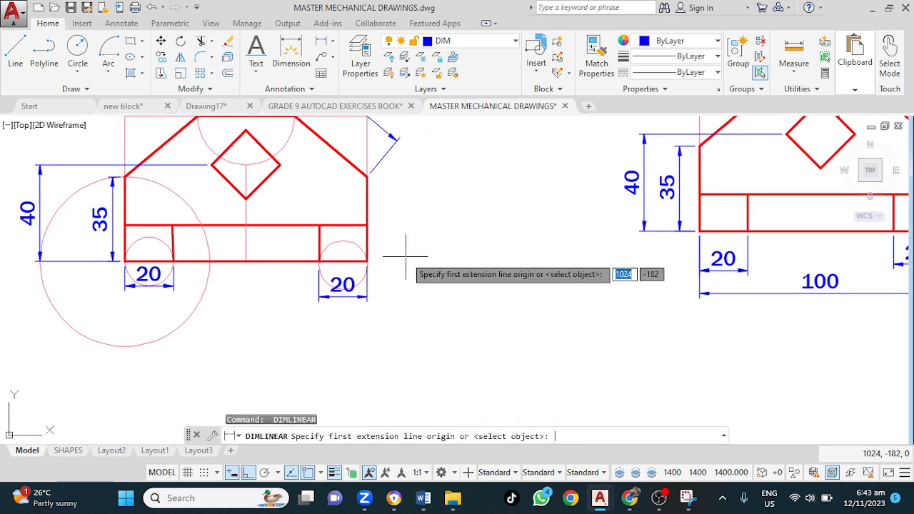
left_click(366, 262)
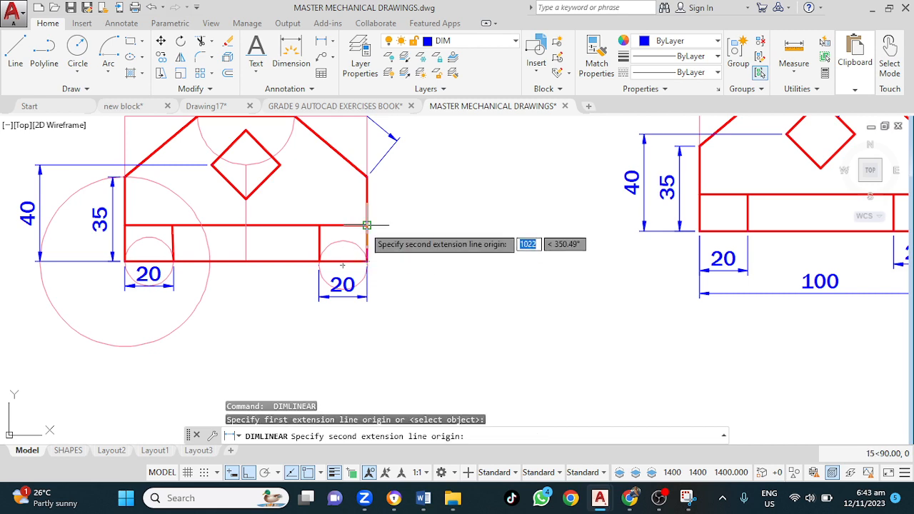
left_click(366, 225)
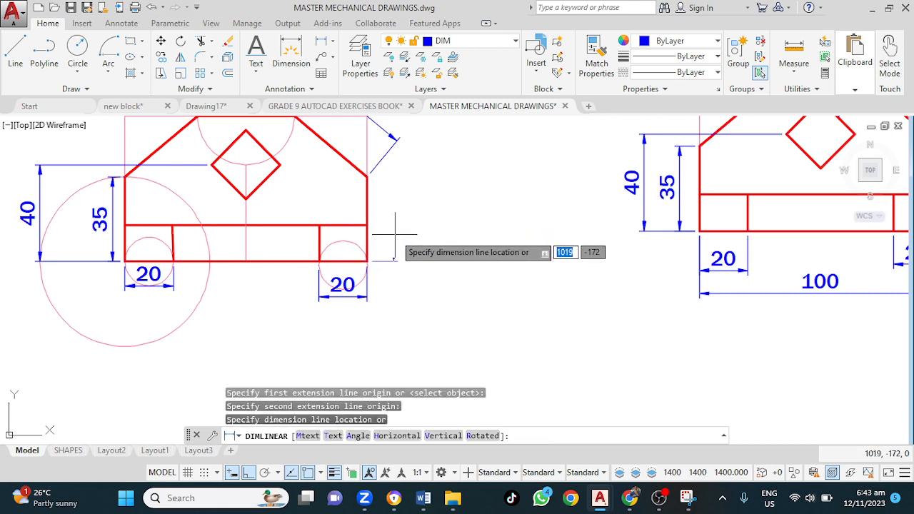
left_click(395, 241)
Add a vertical linear dimension for the plate's overall height, placed outside the right base block's height dimension
scroll(432, 221, "down", 3)
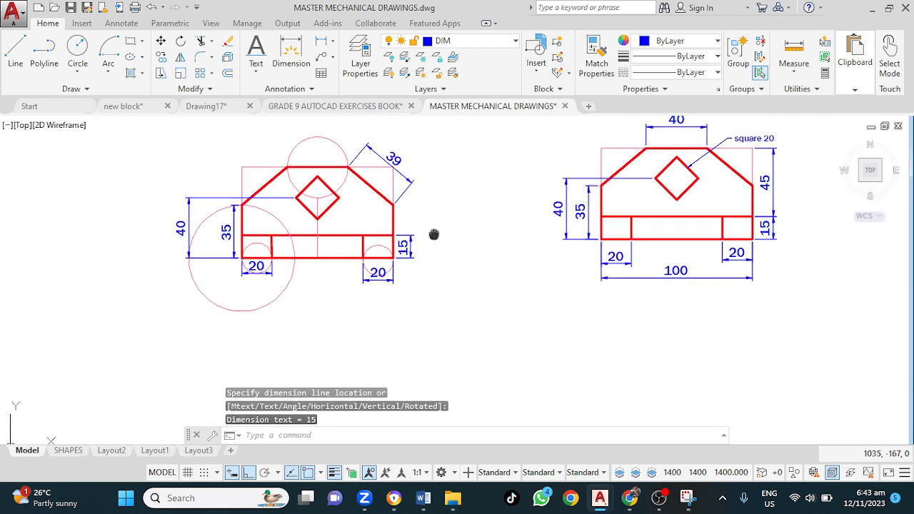
middle_click_drag(433, 235, 397, 262)
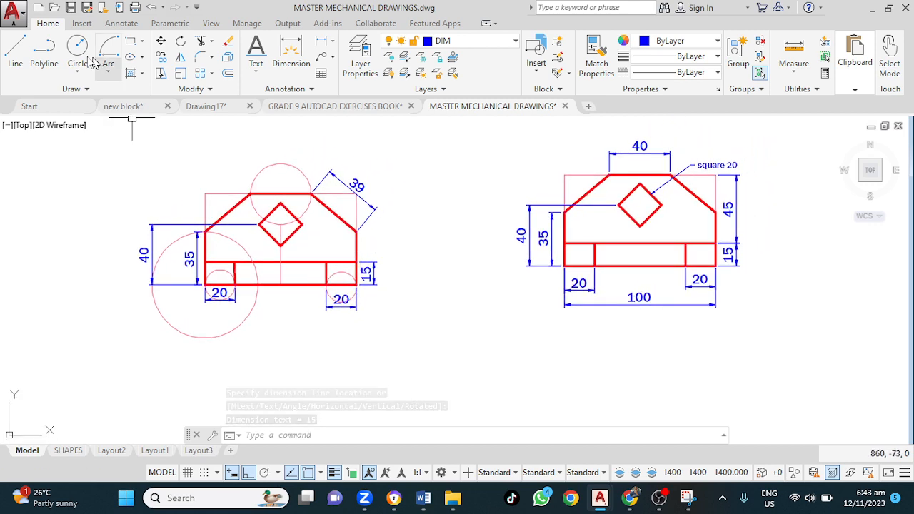
key("Return")
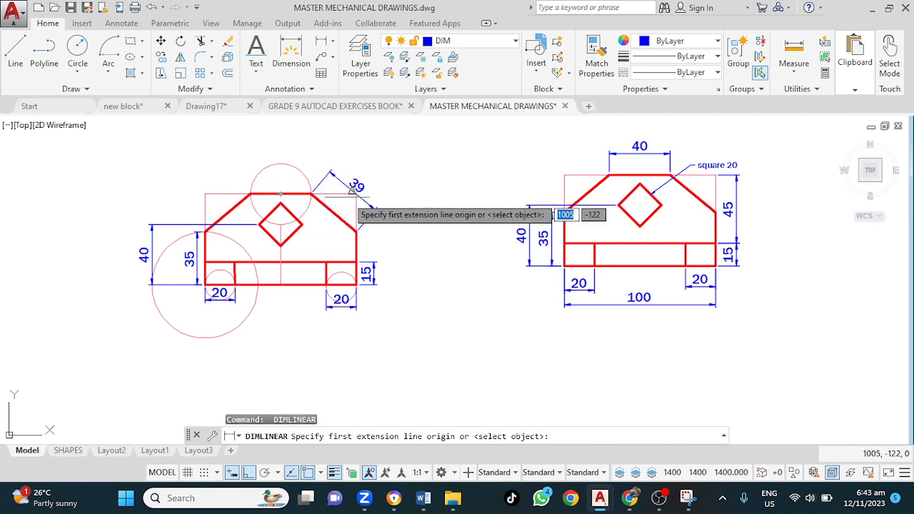
left_click(356, 193)
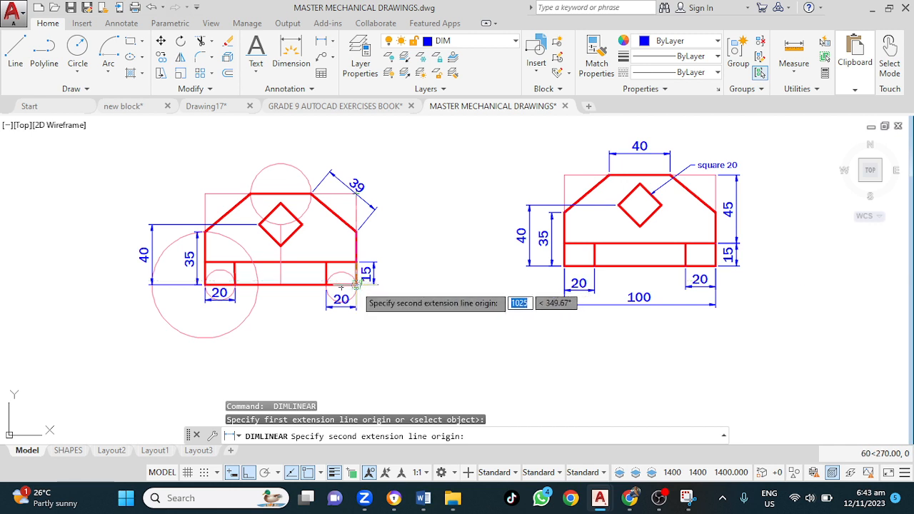
left_click(356, 283)
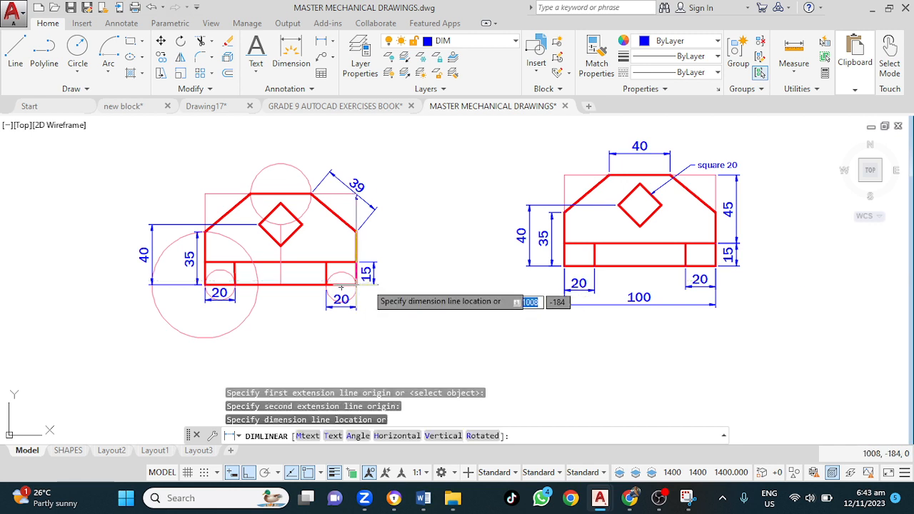
left_click(394, 282)
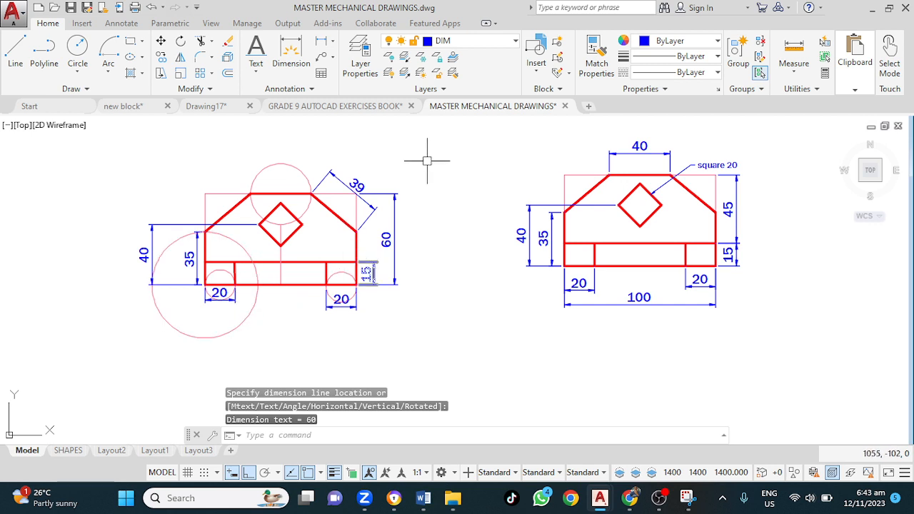
With Ortho off, add a multileader pointing to the rotated square's upper right edge with the text "sq. 20"
left_click(323, 58)
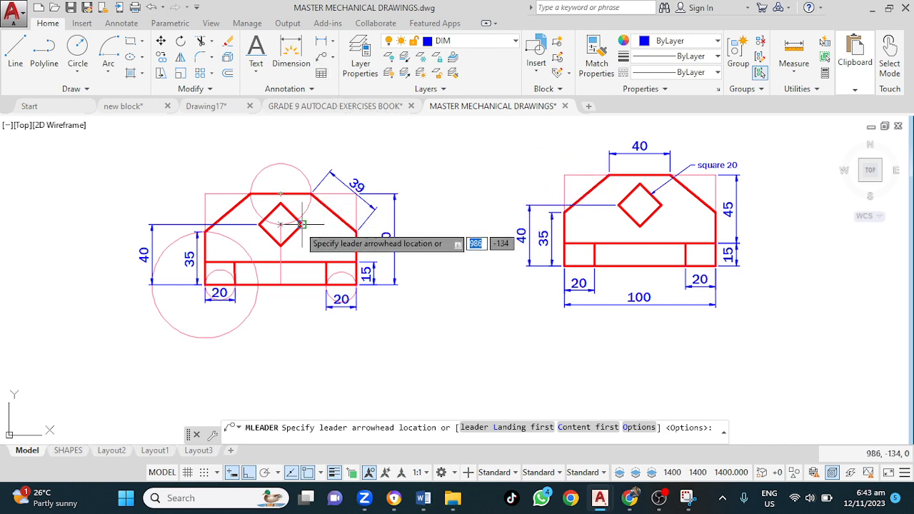
scroll(297, 214, "up", 4)
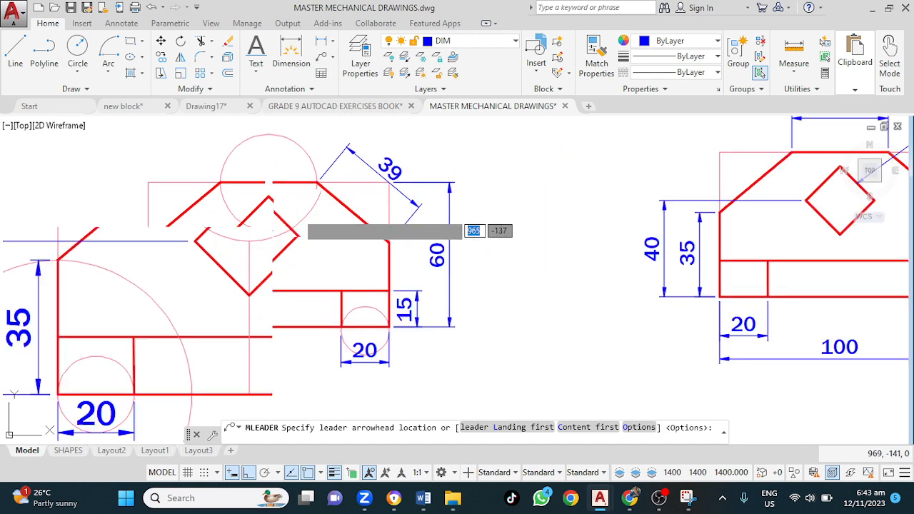
left_click(276, 214)
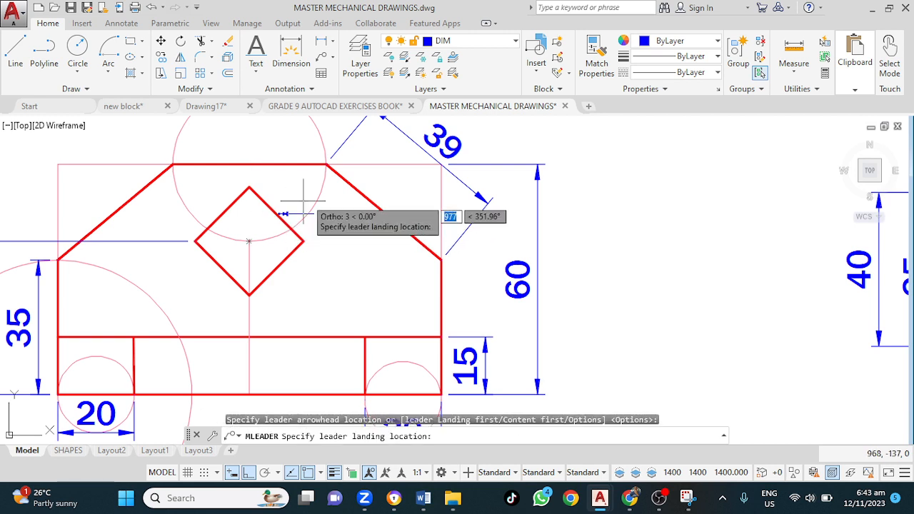
left_click(248, 472)
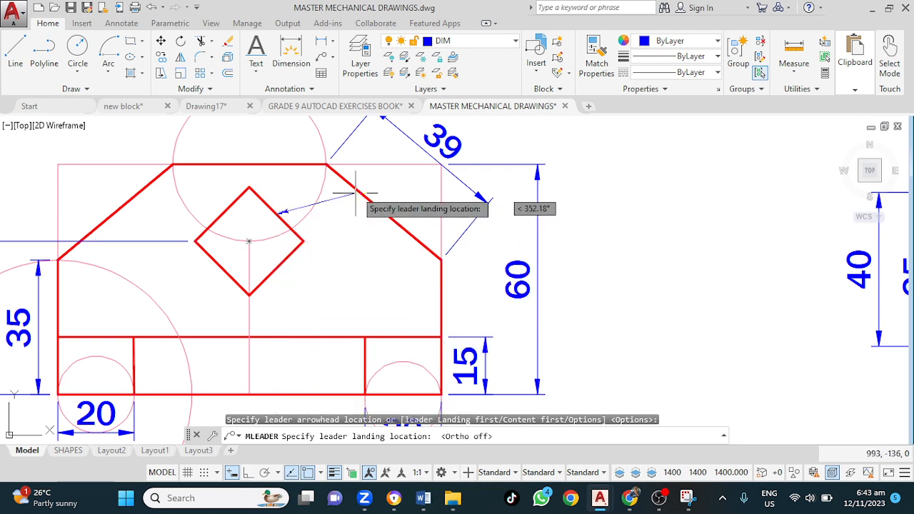
left_click(349, 236)
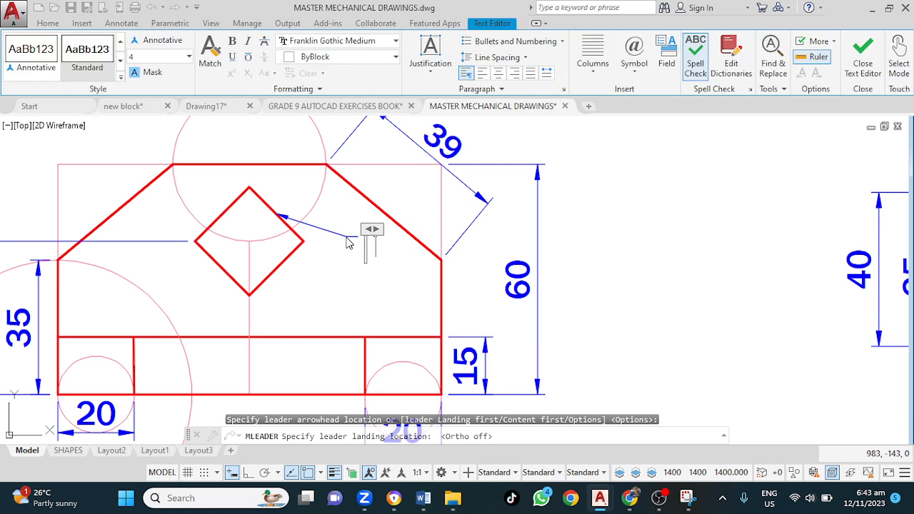
type("sq")
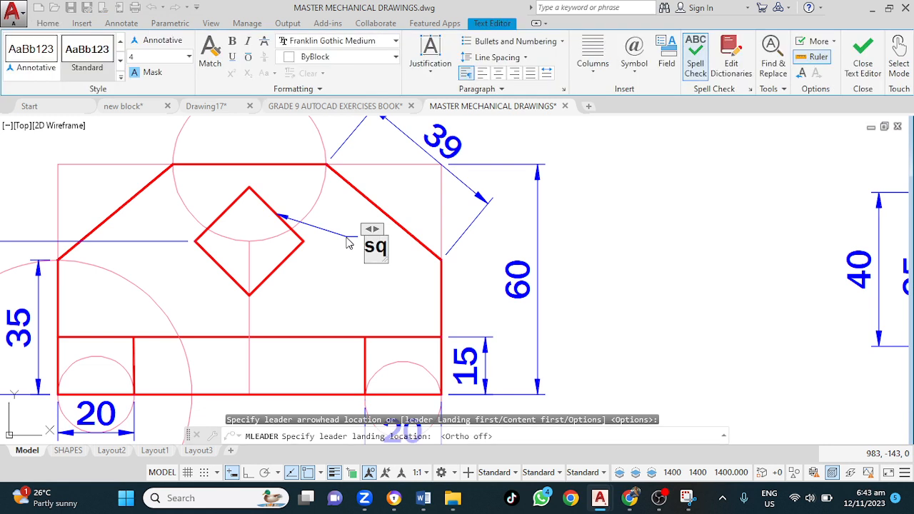
type(". 20")
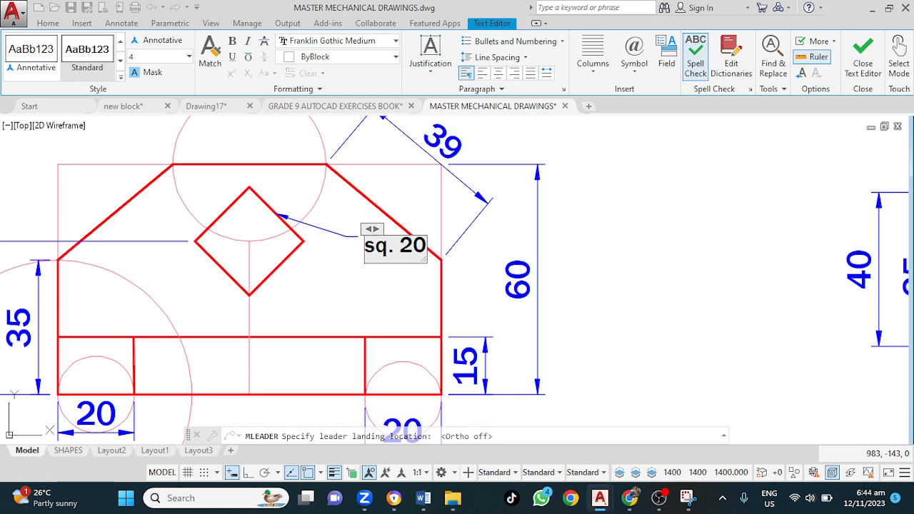
left_click(404, 277)
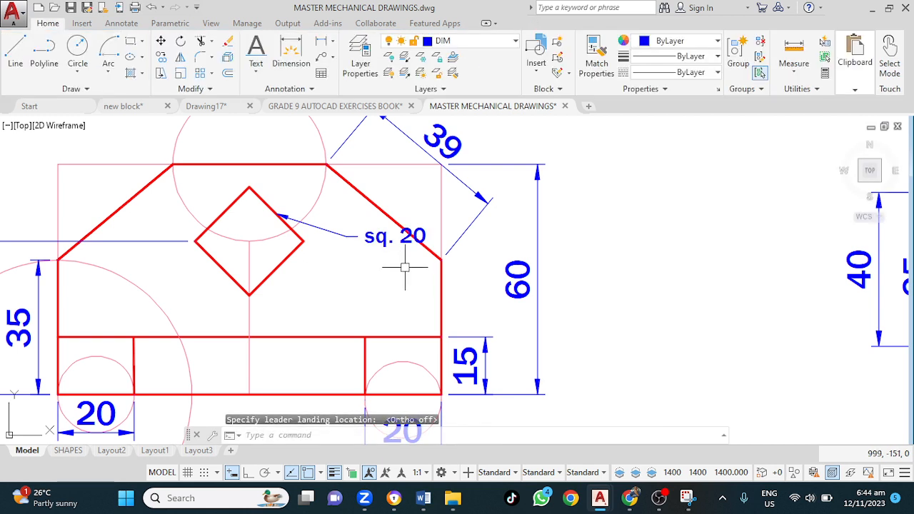
Move the "sq. 20" leader text above the plate's top edge, clear of the right chamfer
scroll(404, 267, "down", 2)
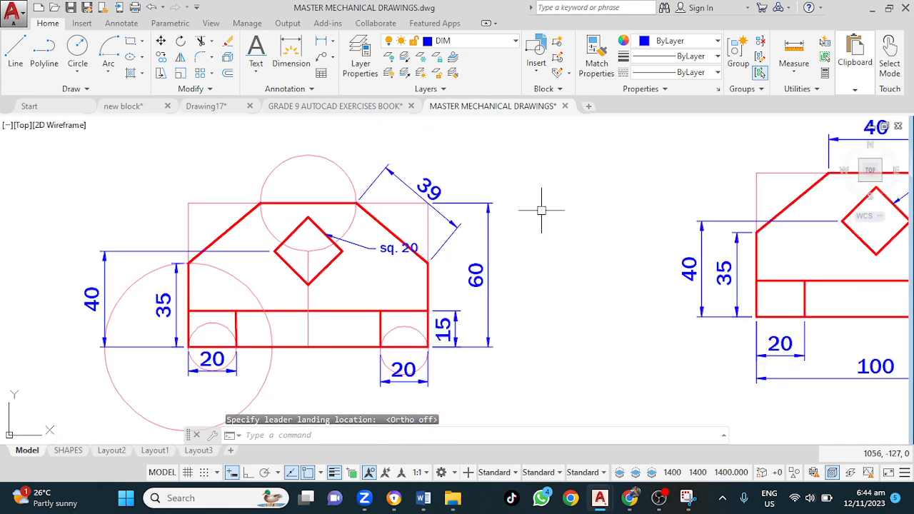
middle_click_drag(548, 207, 345, 209)
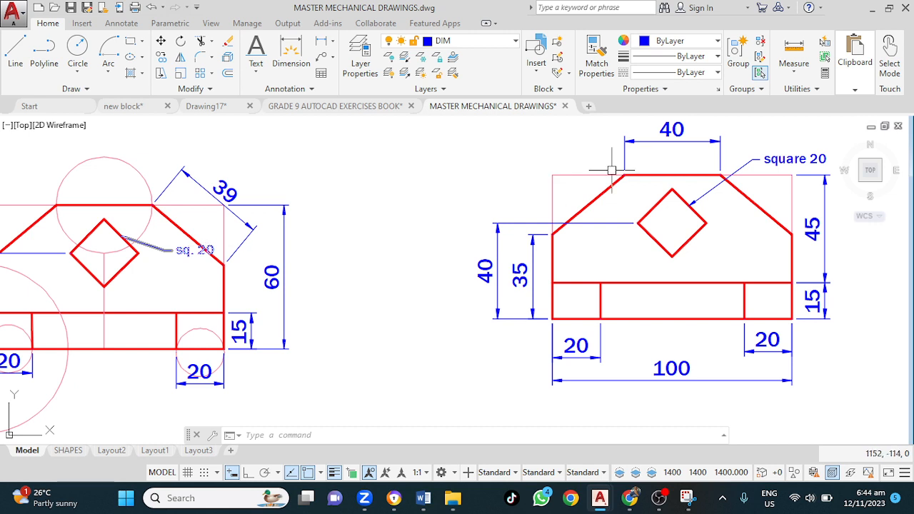
key("Escape")
left_click(210, 251)
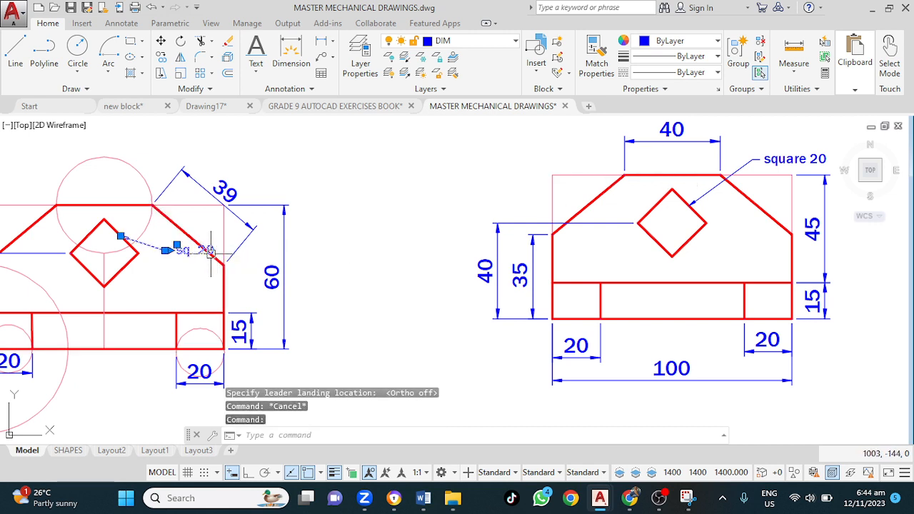
left_click(177, 244)
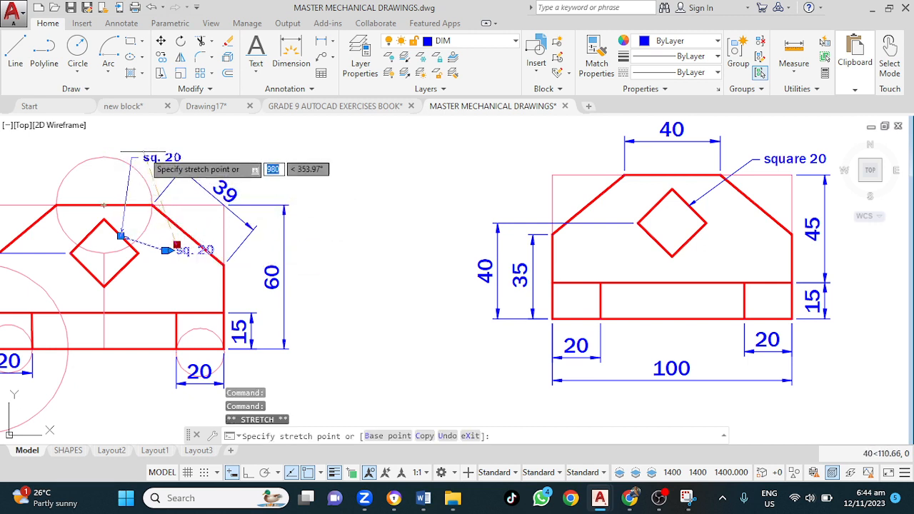
left_click(104, 174)
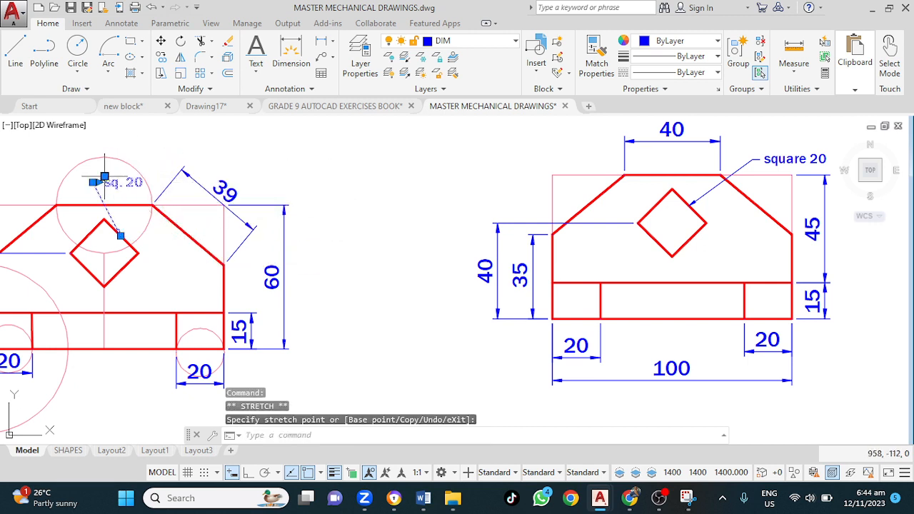
key("Escape")
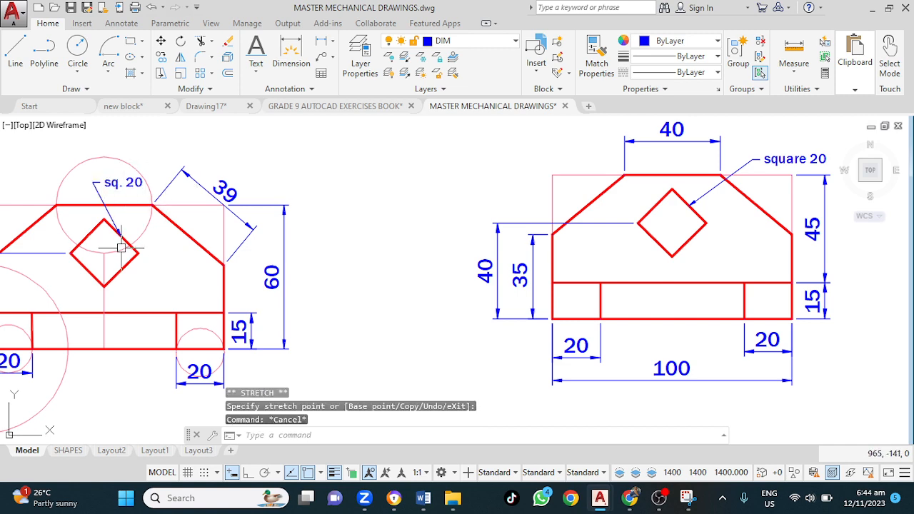
scroll(121, 248, "down", 2)
middle_click_drag(153, 258, 258, 226)
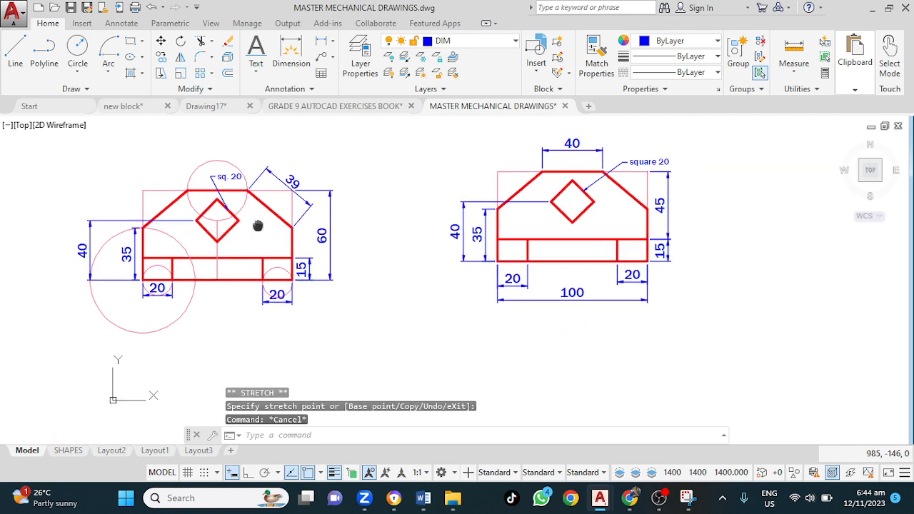